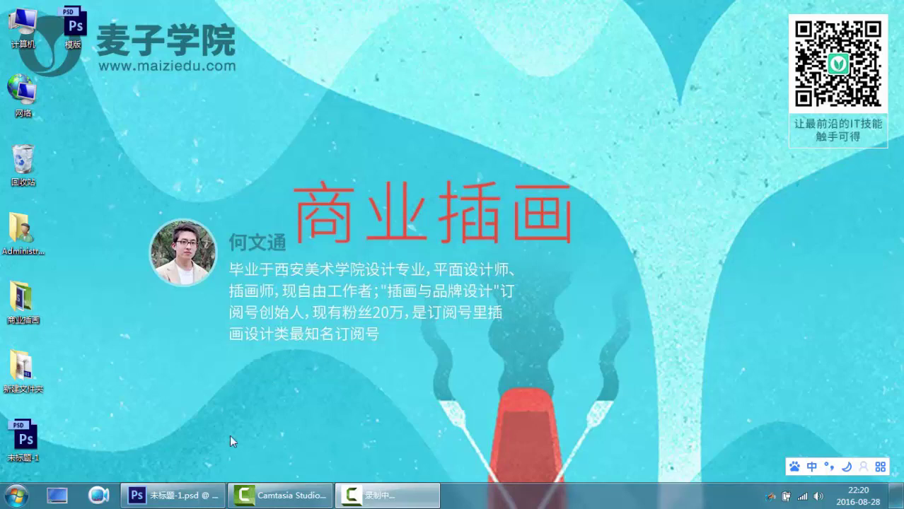
- Switch to Photoshop and paint black on the 图层 47 拷贝 mask with the 95 px brush to hide the shirt's left side and collar
left_click(199, 494)
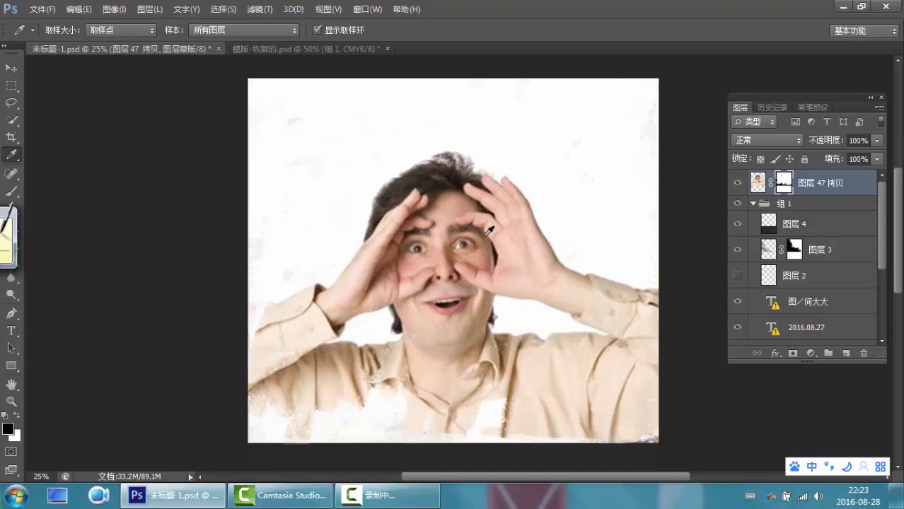
left_click(11, 194)
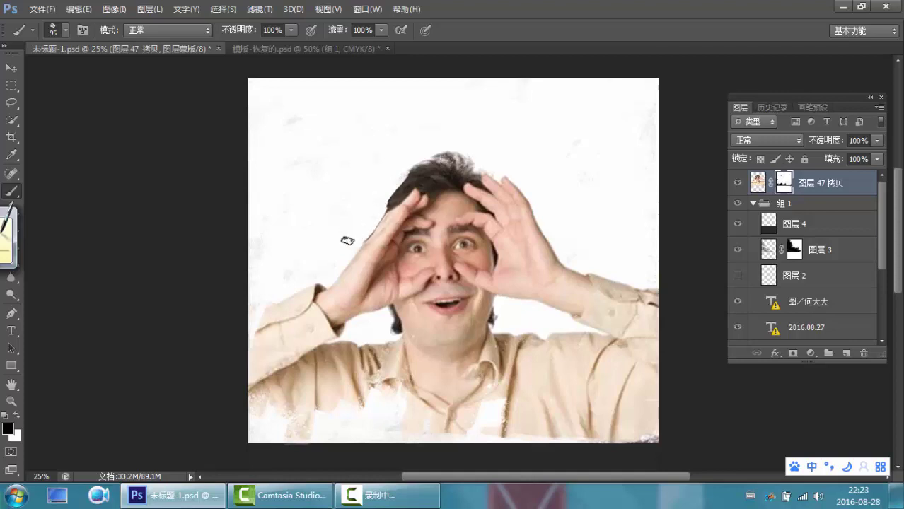
mouse_move(283, 294)
left_mouse_down()
mouse_move(234, 385)
mouse_move(241, 409)
mouse_move(268, 386)
mouse_move(298, 326)
mouse_move(265, 372)
mouse_move(273, 409)
mouse_move(357, 350)
mouse_move(402, 355)
mouse_move(299, 415)
mouse_move(348, 414)
mouse_move(325, 429)
mouse_move(407, 407)
mouse_move(338, 436)
mouse_move(430, 336)
left_mouse_up()
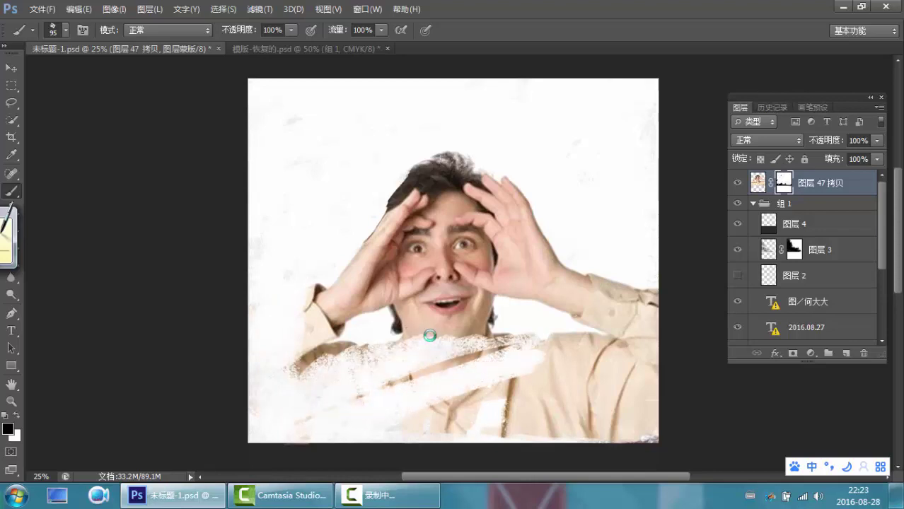
right_click(430, 336)
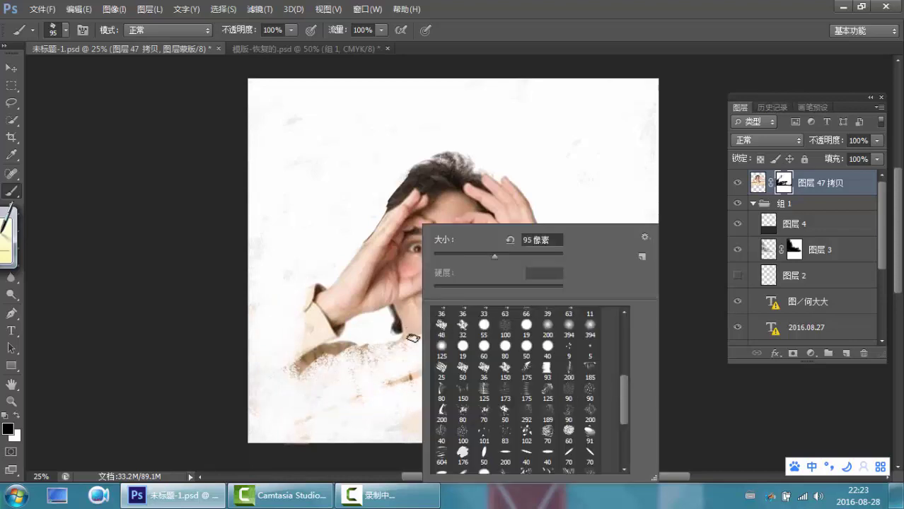
left_click(374, 345)
mouse_move(374, 345)
left_mouse_down()
mouse_move(304, 369)
mouse_move(332, 353)
mouse_move(337, 397)
mouse_move(379, 352)
mouse_move(438, 336)
mouse_move(470, 344)
mouse_move(411, 387)
mouse_move(488, 338)
mouse_move(523, 343)
mouse_move(517, 369)
left_mouse_up()
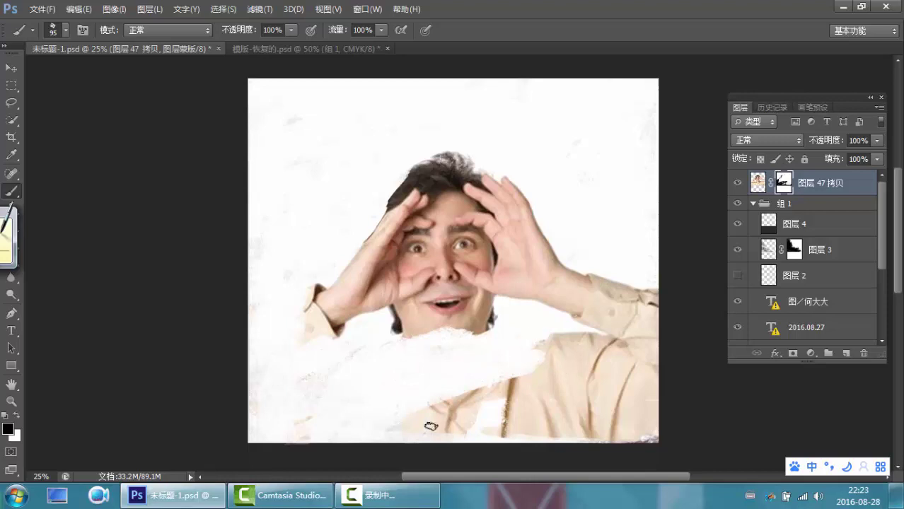
- Mask out the rest of the shirt and the right sleeve, leaving the bare right-side wrist and hand
mouse_move(431, 427)
left_mouse_down()
mouse_move(547, 368)
mouse_move(475, 400)
mouse_move(438, 396)
mouse_move(452, 416)
left_mouse_up()
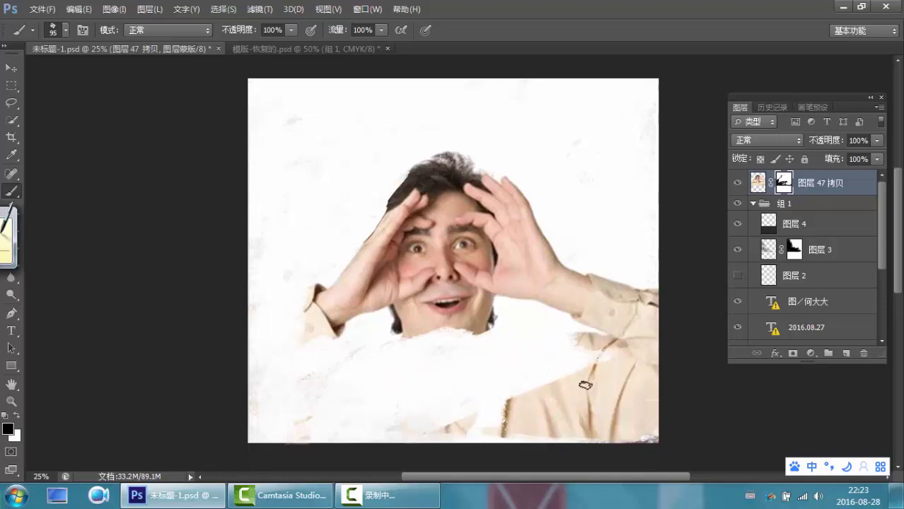
mouse_move(585, 386)
left_mouse_down()
mouse_move(634, 356)
mouse_move(621, 339)
mouse_move(586, 345)
mouse_move(618, 295)
mouse_move(611, 312)
mouse_move(601, 278)
mouse_move(574, 328)
mouse_move(597, 265)
mouse_move(593, 308)
left_mouse_up()
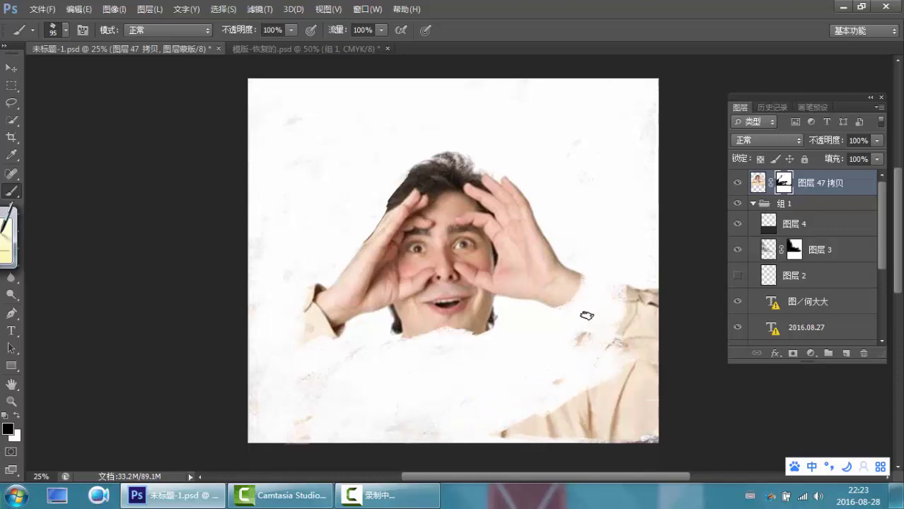
mouse_move(620, 286)
left_mouse_down()
mouse_move(633, 327)
mouse_move(653, 346)
mouse_move(602, 382)
mouse_move(621, 421)
mouse_move(496, 439)
mouse_move(520, 442)
left_mouse_up()
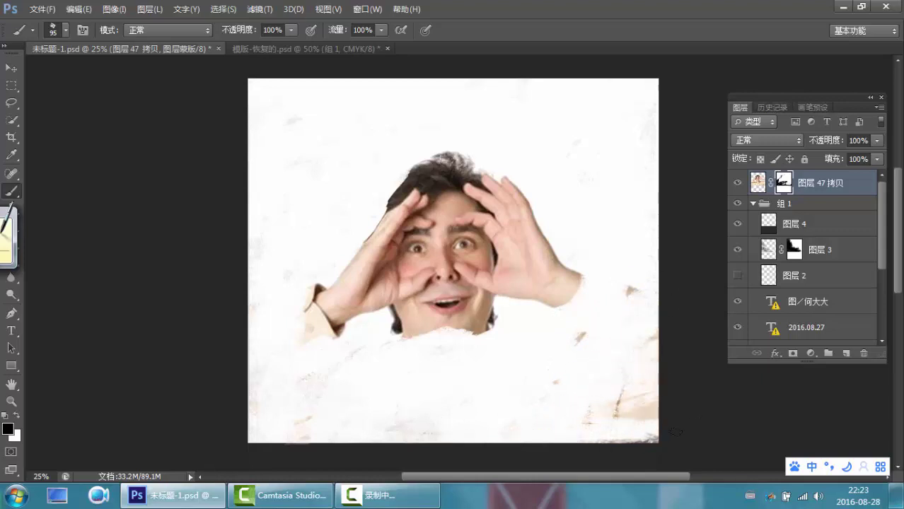
mouse_move(639, 442)
left_mouse_down()
mouse_move(612, 417)
mouse_move(622, 410)
left_mouse_up()
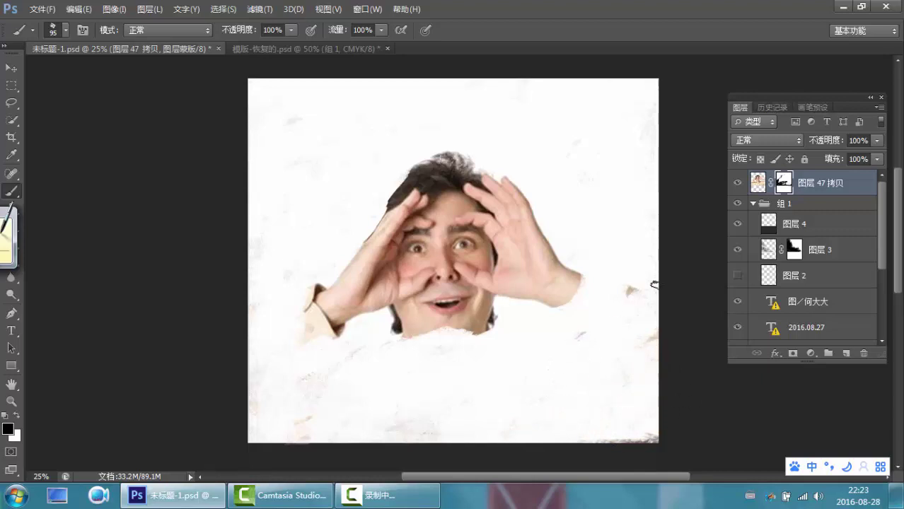
mouse_move(661, 266)
left_mouse_down()
mouse_move(603, 304)
mouse_move(652, 310)
mouse_move(647, 334)
mouse_move(621, 358)
mouse_move(641, 345)
left_mouse_up()
- Mask out the man's chin, mouth and cheeks beneath both hands
mouse_move(442, 348)
left_mouse_down()
mouse_move(417, 327)
mouse_move(392, 332)
left_mouse_up()
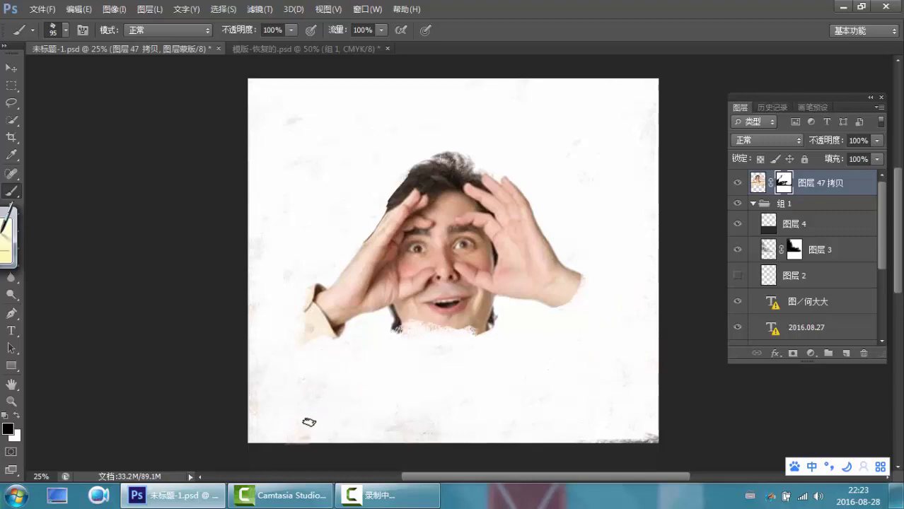
left_click_drag(419, 312, 397, 309)
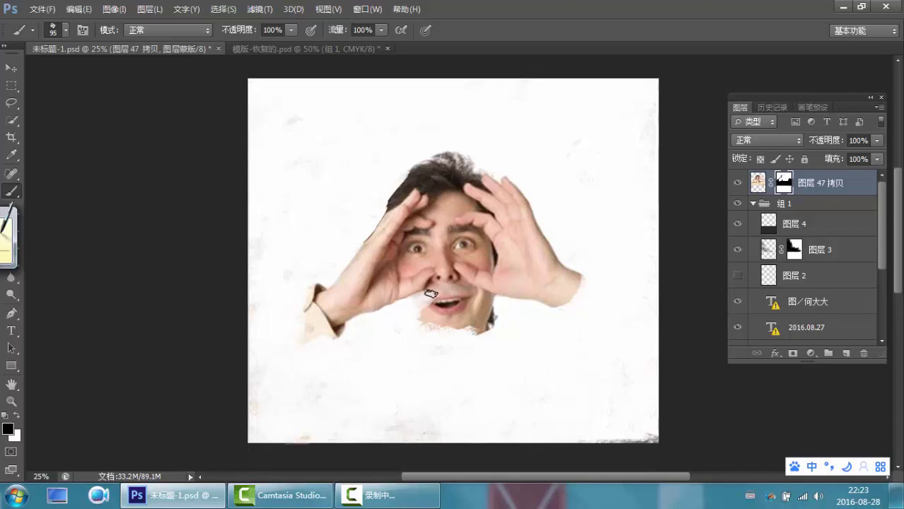
mouse_move(433, 289)
left_mouse_down()
mouse_move(438, 281)
mouse_move(424, 304)
mouse_move(451, 306)
mouse_move(465, 353)
mouse_move(481, 331)
mouse_move(464, 294)
mouse_move(496, 302)
mouse_move(480, 299)
mouse_move(489, 297)
left_mouse_up()
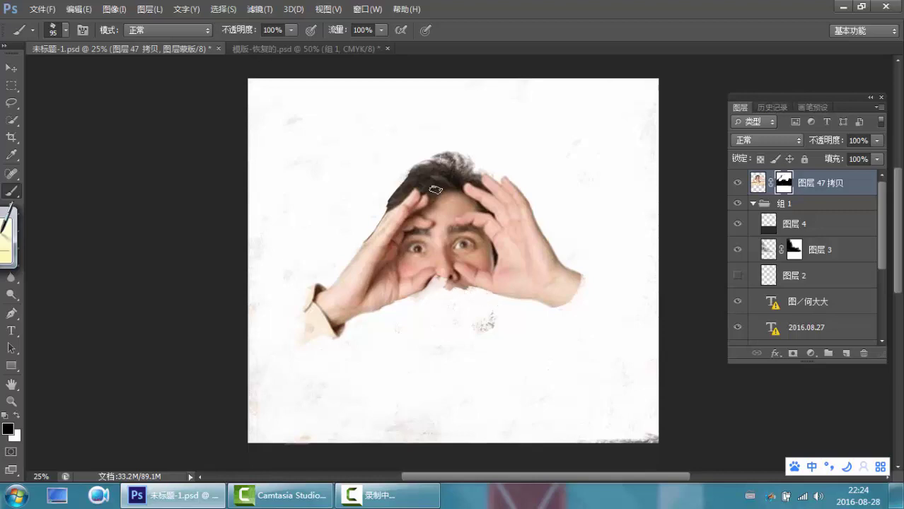
- Mask out the hair beside and above the left-side hand, its shirt cuff, and the eye area
mouse_move(435, 190)
left_mouse_down()
mouse_move(431, 165)
mouse_move(395, 185)
mouse_move(411, 175)
mouse_move(389, 205)
left_mouse_up()
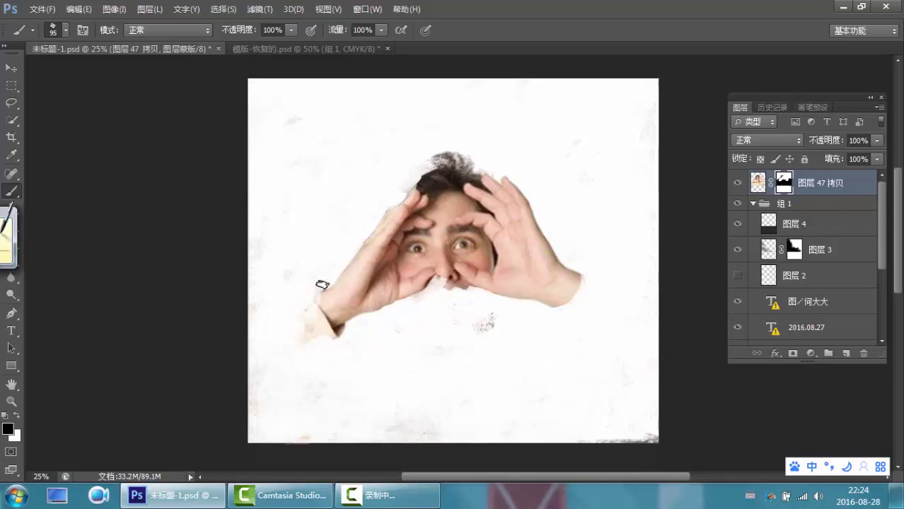
mouse_move(311, 303)
left_mouse_down()
mouse_move(327, 333)
mouse_move(319, 319)
mouse_move(342, 337)
mouse_move(322, 321)
mouse_move(352, 326)
mouse_move(313, 307)
mouse_move(327, 285)
mouse_move(315, 300)
mouse_move(343, 328)
left_mouse_up()
mouse_move(455, 148)
left_mouse_down()
mouse_move(444, 162)
mouse_move(471, 151)
mouse_move(459, 164)
mouse_move(468, 172)
mouse_move(448, 158)
mouse_move(398, 196)
mouse_move(450, 178)
mouse_move(441, 231)
mouse_move(417, 248)
mouse_move(485, 249)
mouse_move(467, 233)
mouse_move(436, 229)
mouse_move(410, 236)
mouse_move(410, 253)
mouse_move(413, 238)
left_mouse_up()
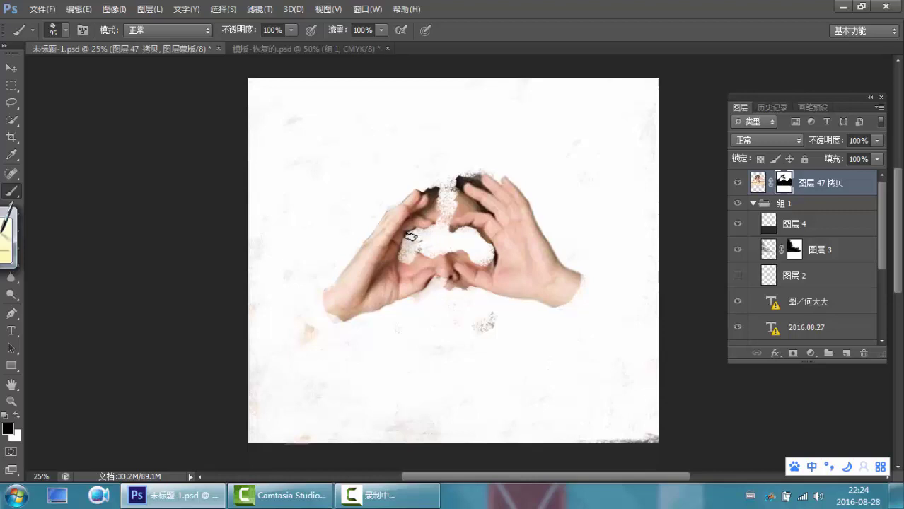
- Reduce the brush to 24 px and mask out the face and forehead remnants around the left-side hand's fingers
right_click(436, 211)
left_click_drag(475, 252, 443, 256)
right_click(413, 236)
key("Return")
left_click_drag(408, 232, 413, 232)
left_click_drag(430, 217, 417, 212)
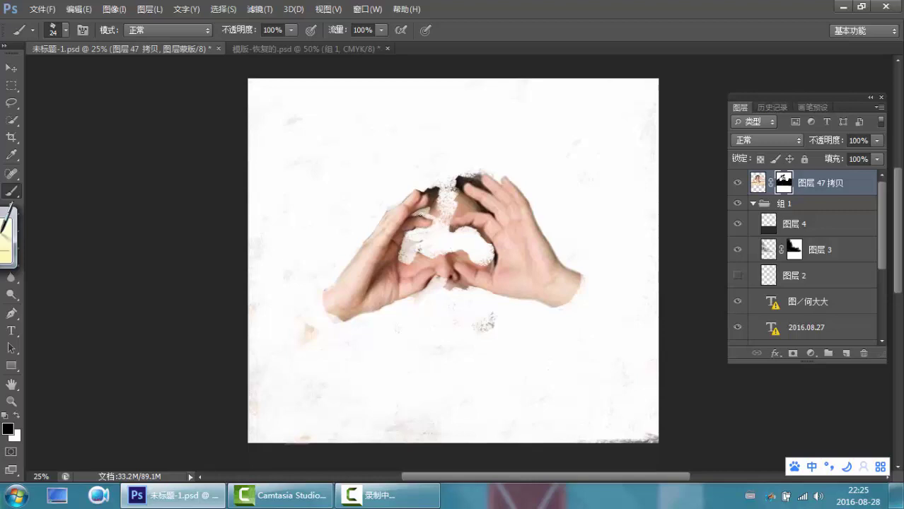
left_click_drag(437, 209, 434, 202)
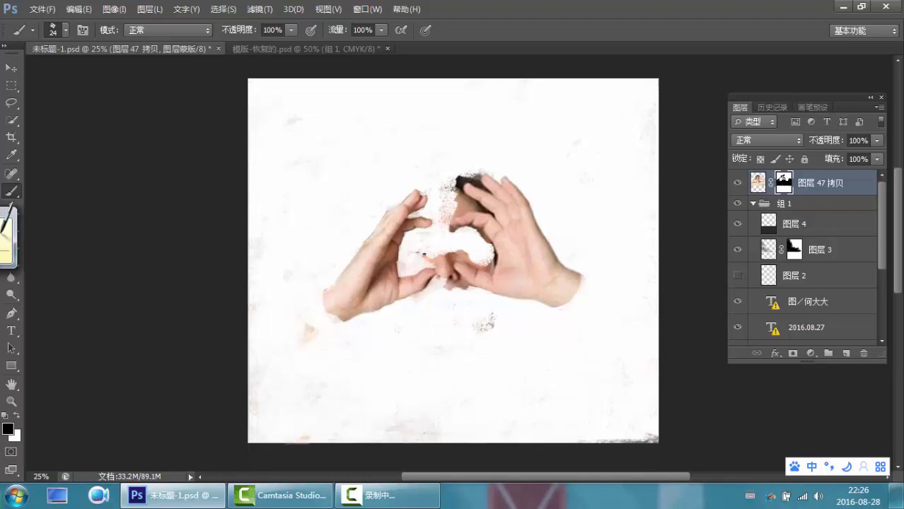
- Mask out the nose and the remaining skin between the hands, following the right-side hand's thumb and inner edge
mouse_move(427, 258)
left_mouse_down()
mouse_move(438, 273)
mouse_move(447, 256)
mouse_move(463, 284)
mouse_move(458, 276)
left_mouse_up()
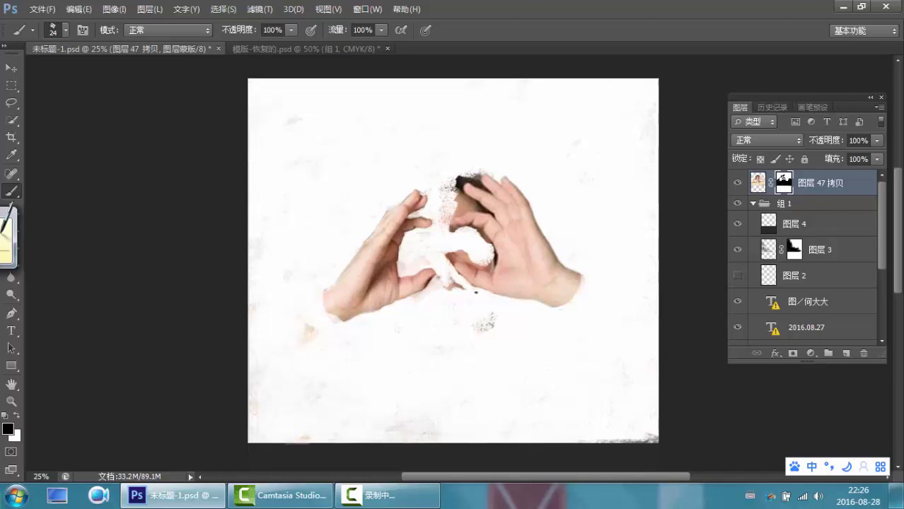
left_click_drag(451, 279, 431, 296)
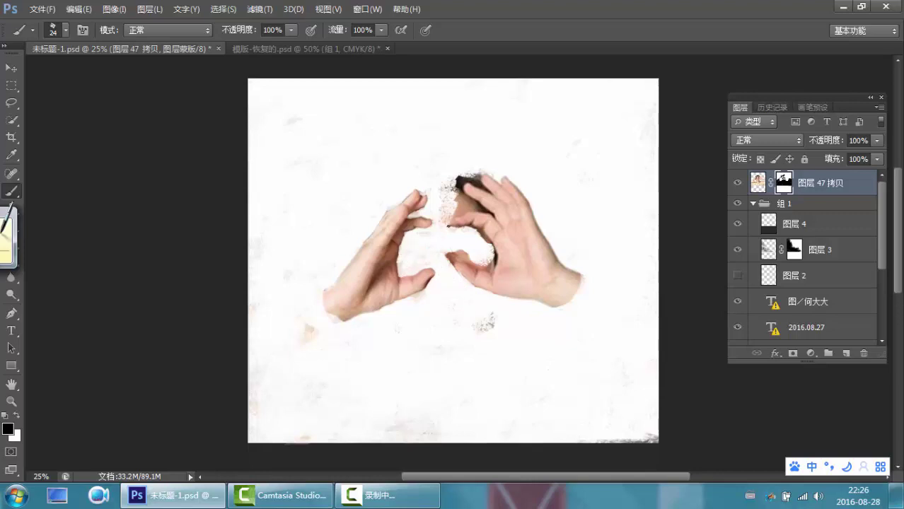
left_click_drag(449, 229, 456, 229)
left_click_drag(483, 232, 493, 264)
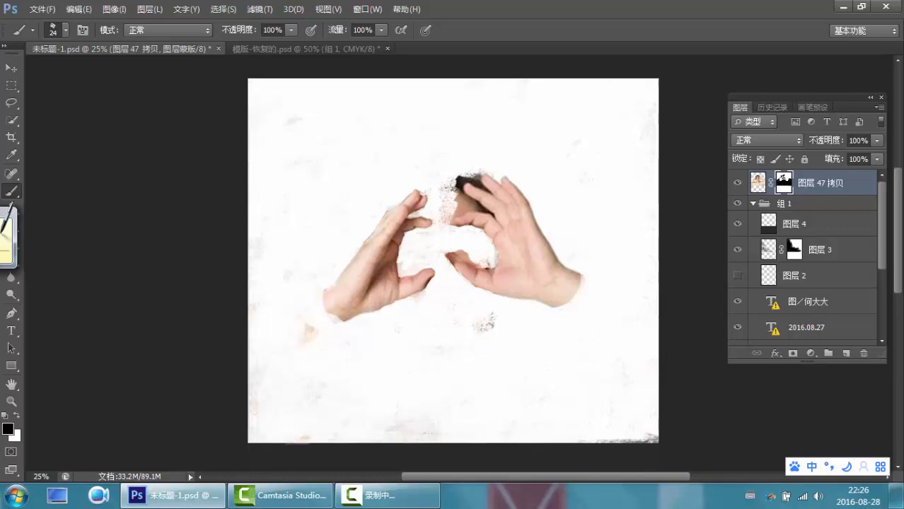
mouse_move(491, 268)
left_mouse_down()
mouse_move(456, 258)
mouse_move(451, 269)
mouse_move(450, 250)
mouse_move(460, 256)
left_mouse_up()
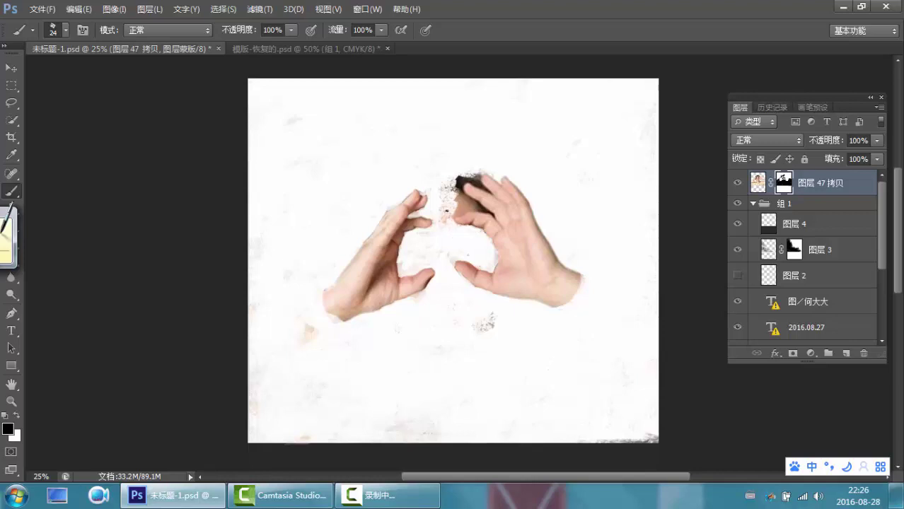
- Mask out the remaining forehead and dark hair beside and between the right-side hand's upper fingers
left_click_drag(445, 212, 448, 201)
mouse_move(441, 191)
left_mouse_down()
mouse_move(457, 192)
mouse_move(446, 222)
left_mouse_up()
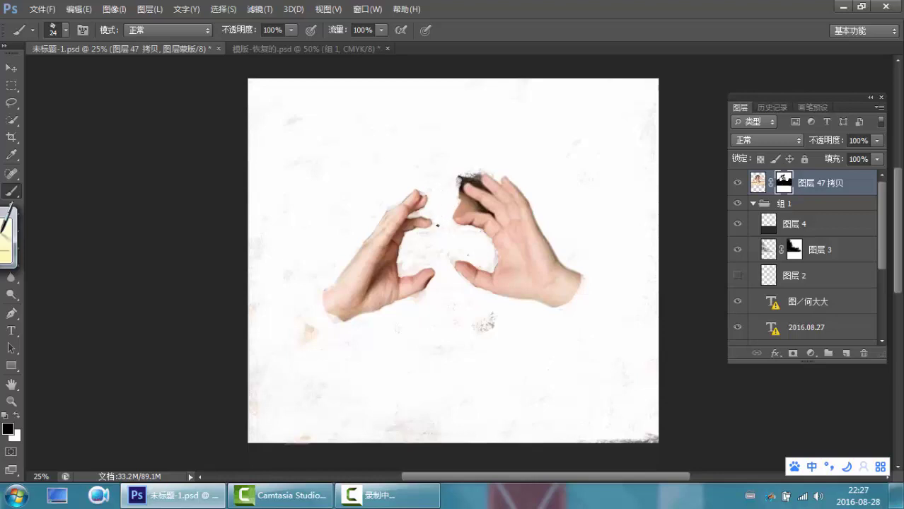
left_click_drag(454, 214, 469, 200)
mouse_move(463, 172)
left_mouse_down()
mouse_move(459, 189)
mouse_move(484, 210)
mouse_move(475, 212)
mouse_move(491, 214)
mouse_move(483, 206)
left_mouse_up()
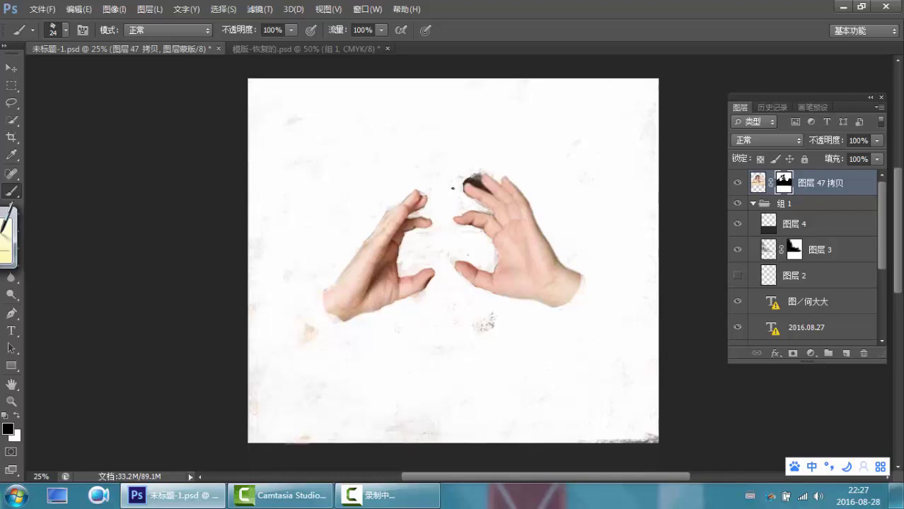
mouse_move(467, 175)
left_mouse_down()
mouse_move(476, 207)
mouse_move(468, 172)
mouse_move(474, 182)
mouse_move(480, 173)
mouse_move(488, 192)
mouse_move(490, 193)
left_mouse_up()
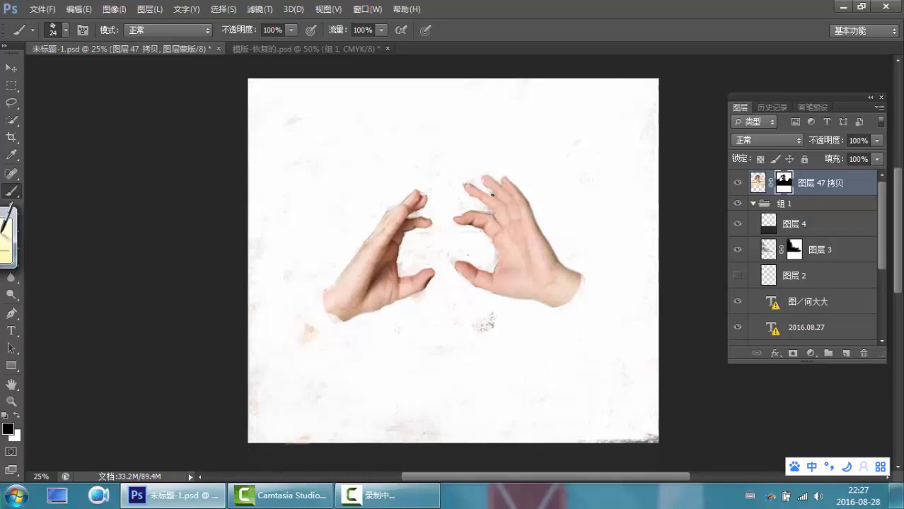
- Restore the right-side hand's thumb tip on the mask with white, and switch the foreground back to black
key("x")
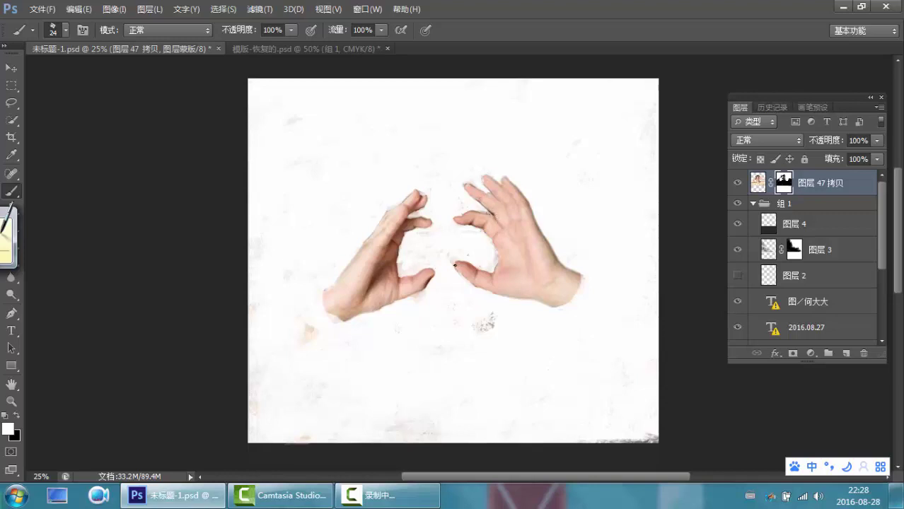
left_click(17, 416)
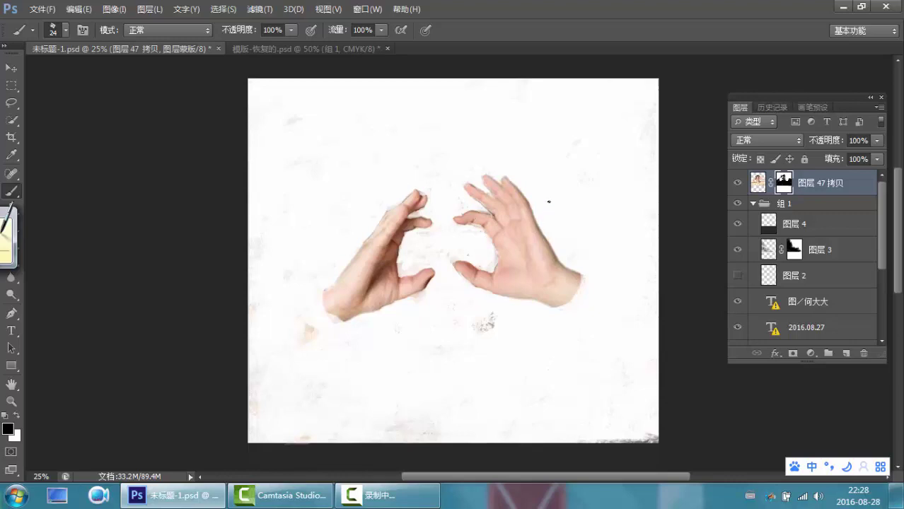
right_click(550, 178)
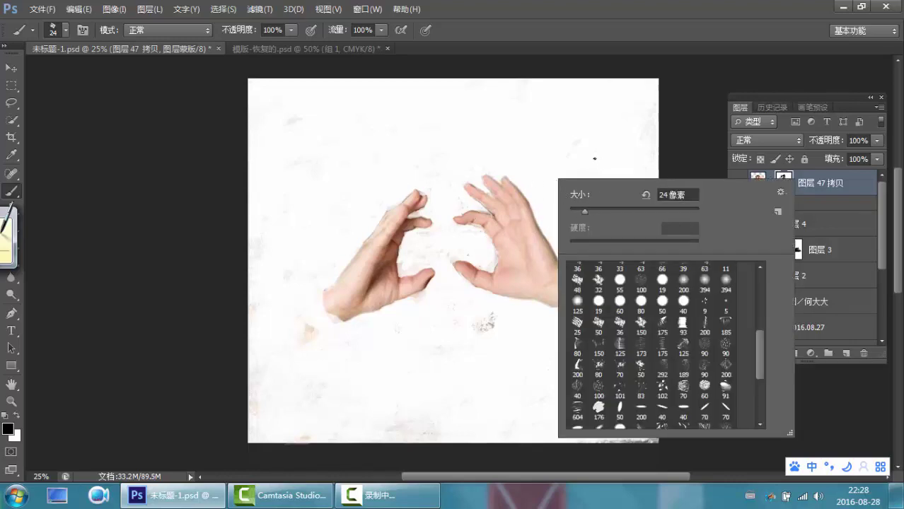
key("Escape")
- Target the image of 图层 47 拷贝 and select the background above the hands using the Magic Wand with tolerance 32
left_click(755, 186)
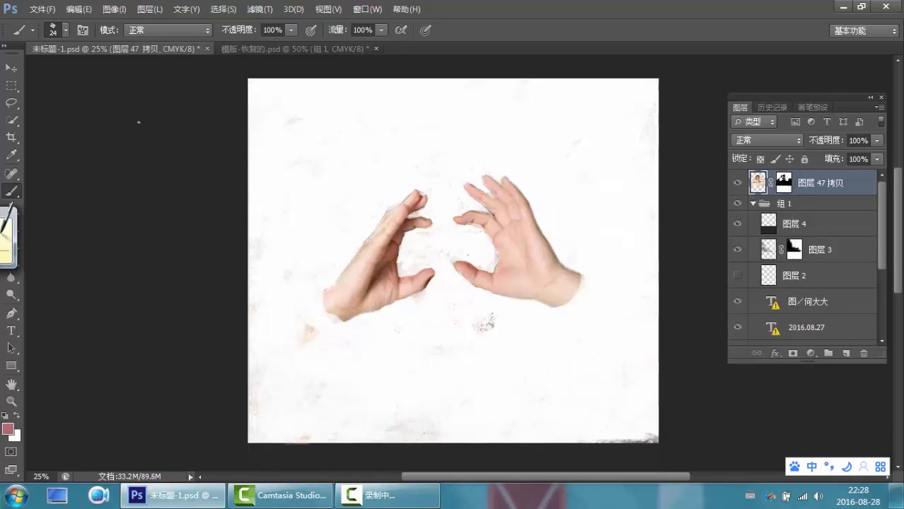
left_click(11, 121)
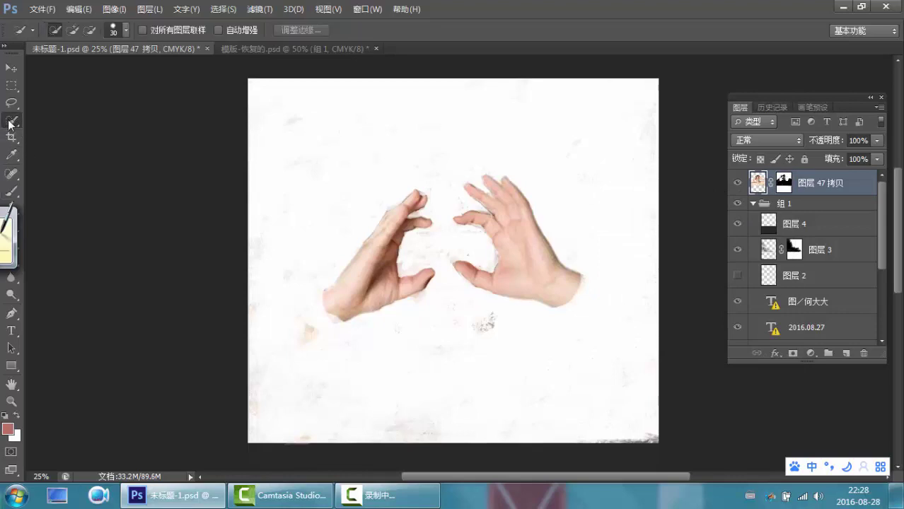
left_click_drag(11, 122, 71, 135)
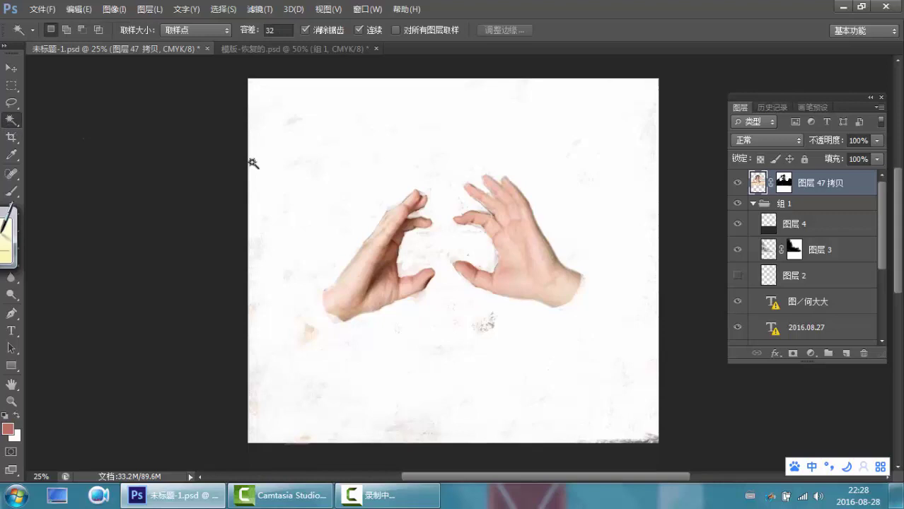
left_click(362, 183)
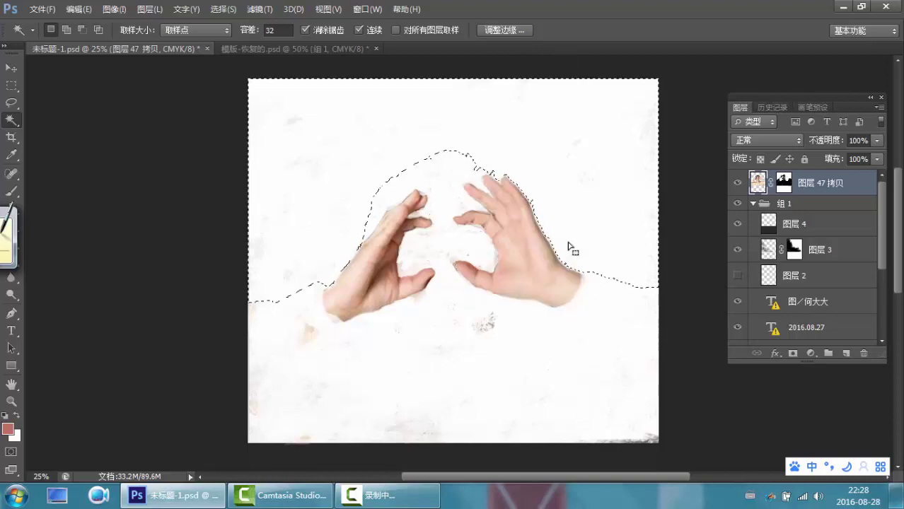
- Try selecting the areas beside, below and between the two hands with the Magic Wand at tolerance 32, and clear the selection
left_click(585, 287)
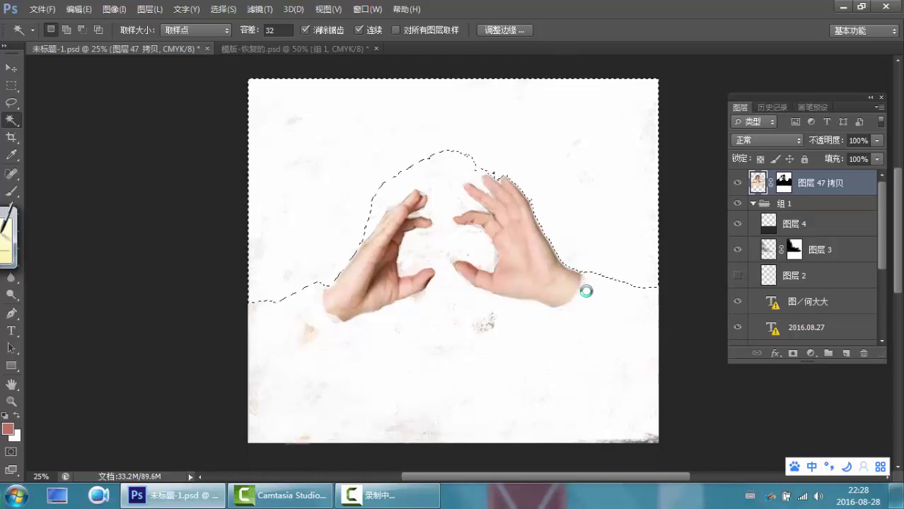
left_click(523, 324)
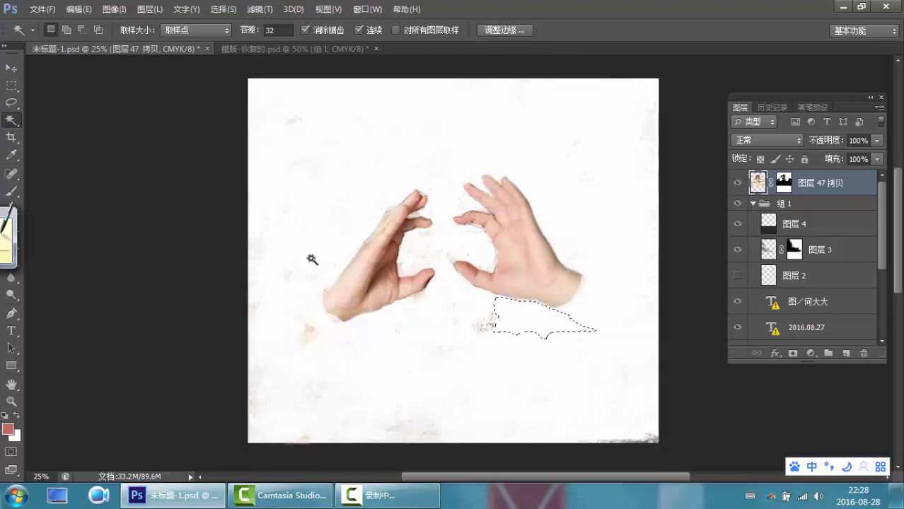
left_click(373, 332)
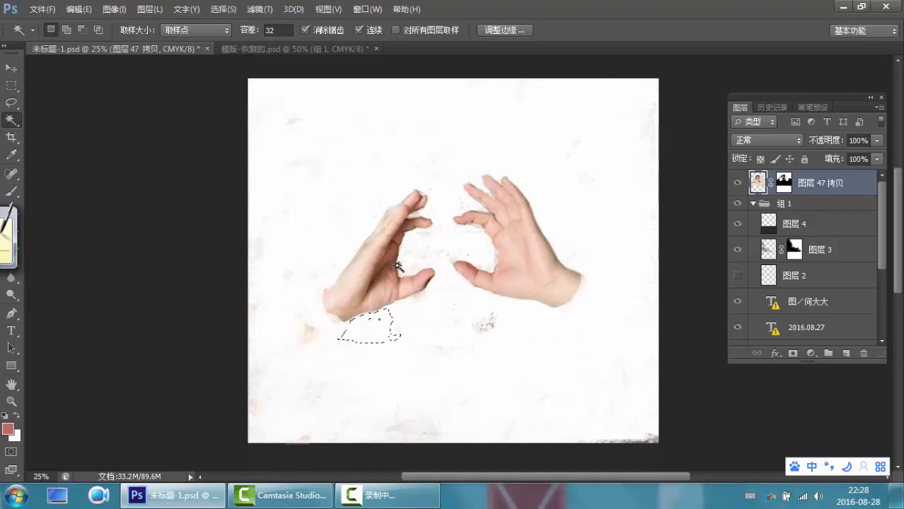
left_click(316, 311)
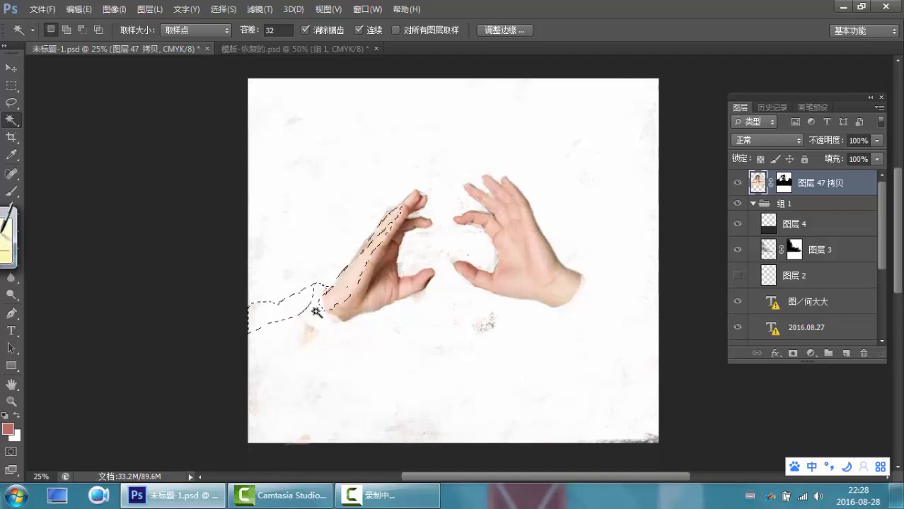
left_click(339, 325)
left_click(373, 332)
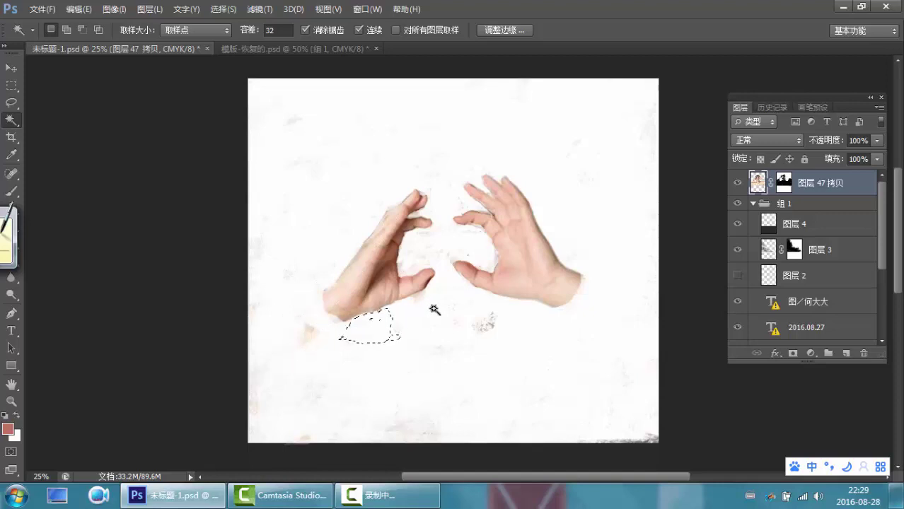
left_click(435, 310)
left_click(455, 284)
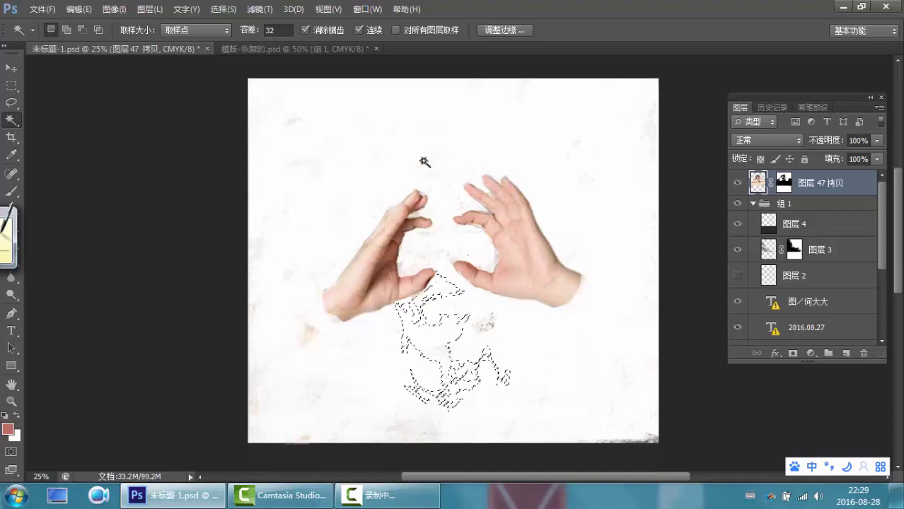
key("ctrl+d")
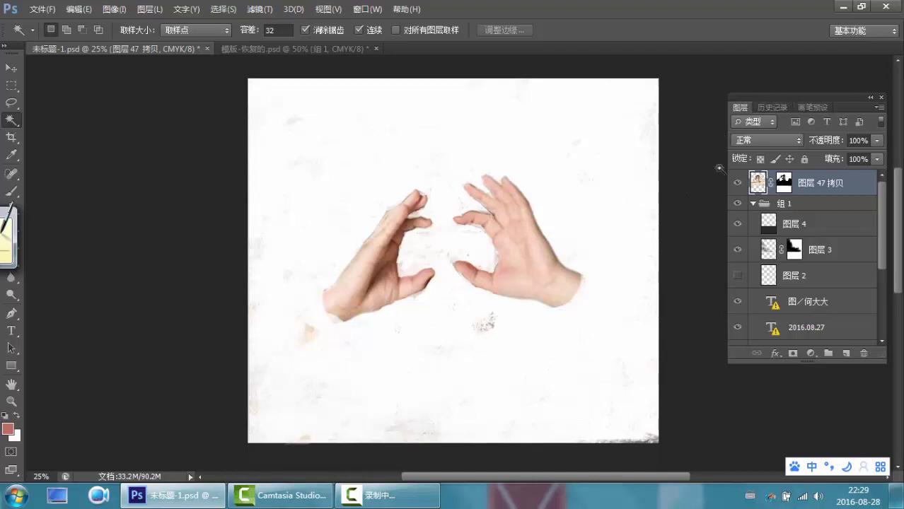
- Add a new layer above 图层 47 拷贝 and paint skin-tone strokes over both hands with a 24 px brush
left_click(845, 353)
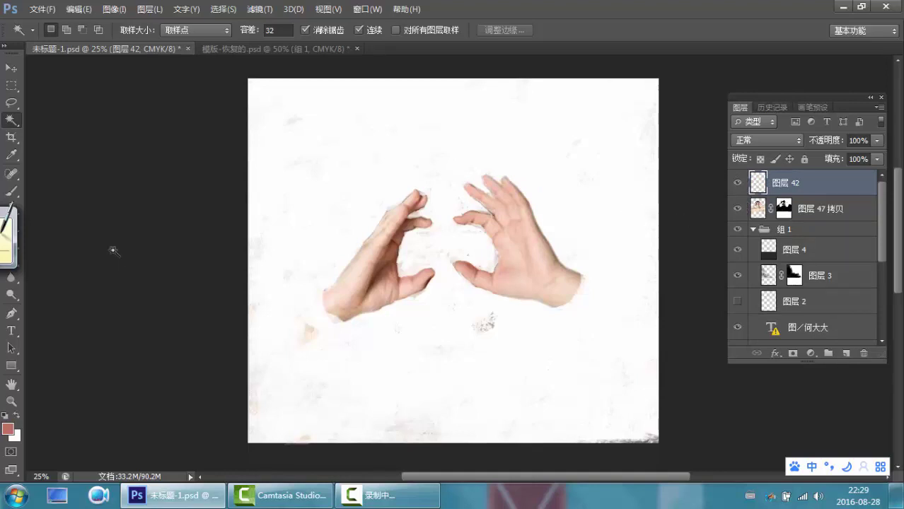
left_click(11, 193)
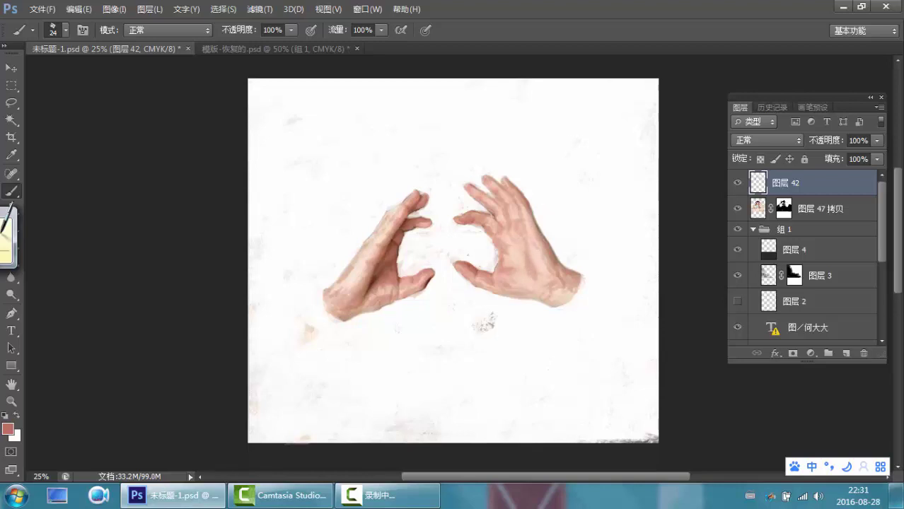
left_click(900, 496)
left_click(900, 495)
- Set the foreground colour to light pink f4baa9 and touch up the painted hands, covering the dark edge of the left-side thumb
left_click(8, 429)
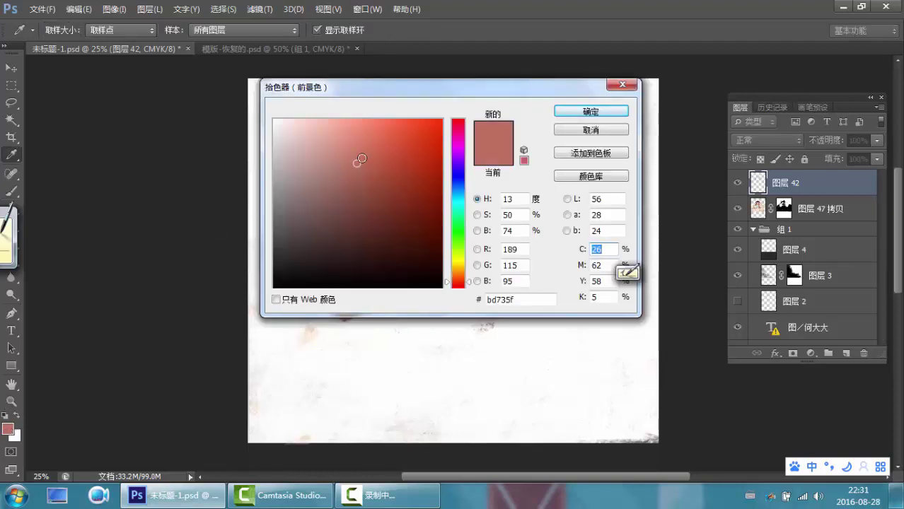
left_click(324, 125)
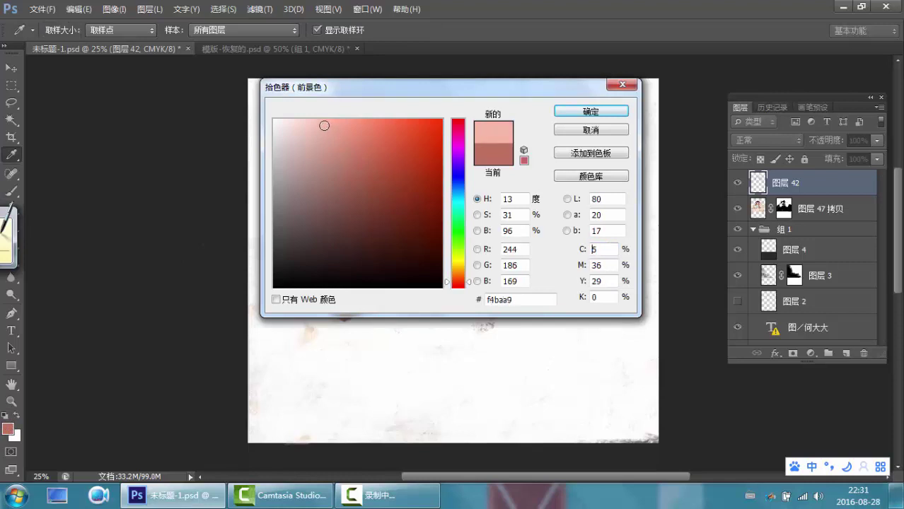
left_click(573, 111)
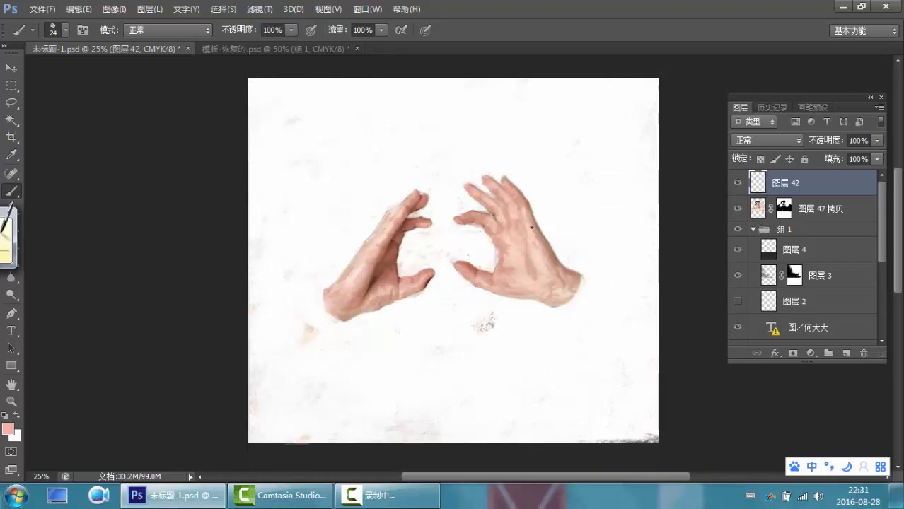
key("ctrl+plus")
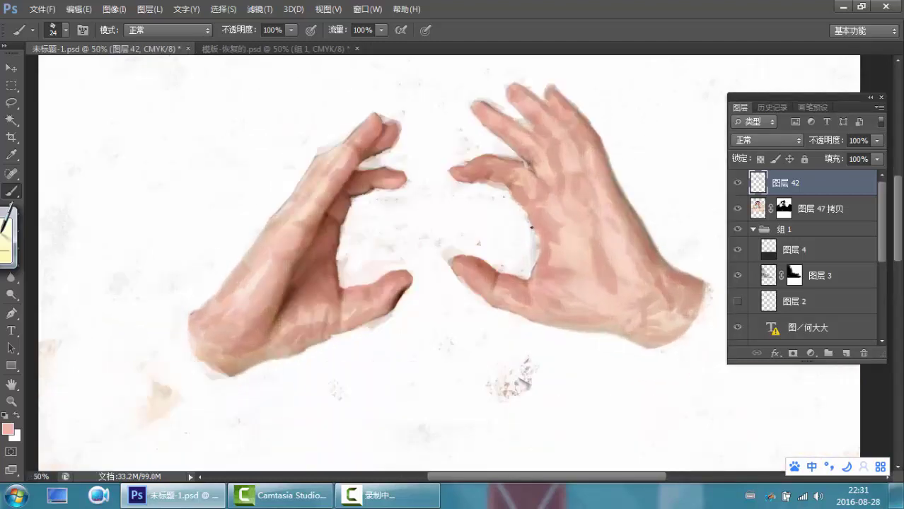
left_click_drag(470, 259, 407, 264)
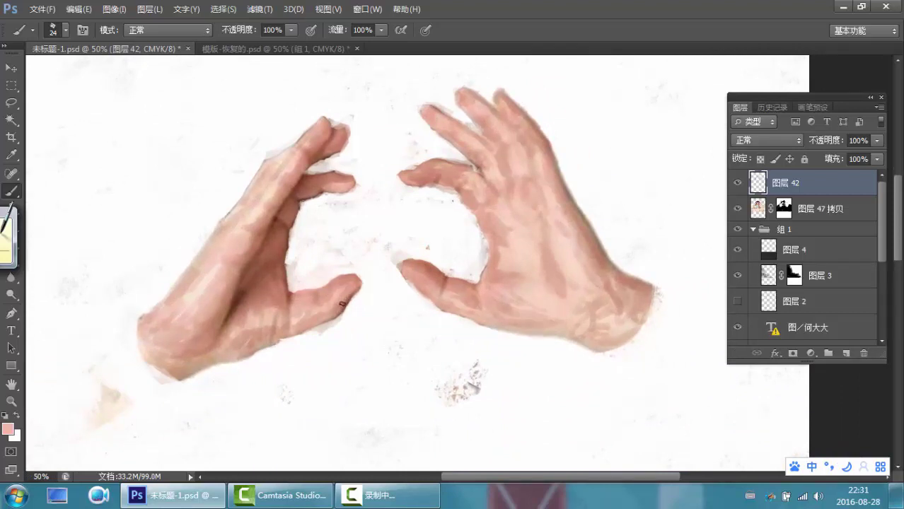
key("ctrl+minus")
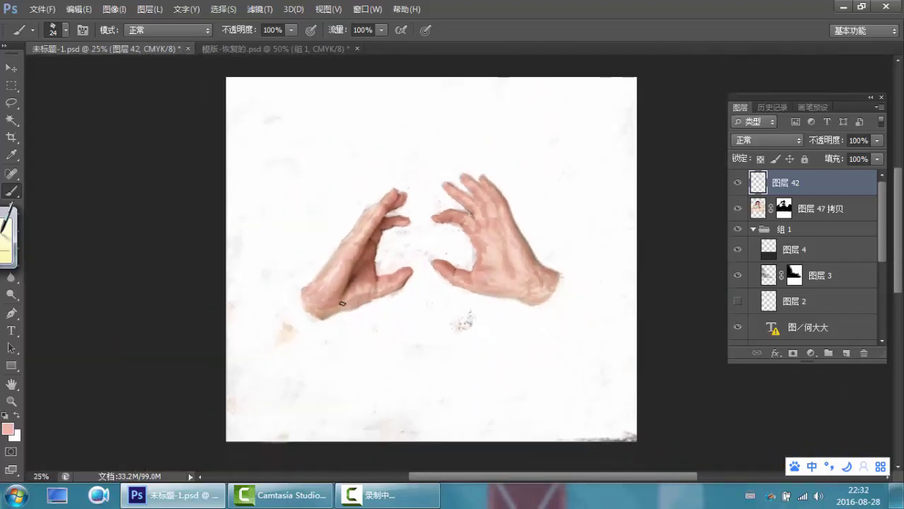
- Duplicate 图层 47 拷贝 and move the copied hands directly below the painted ones
left_click(817, 212)
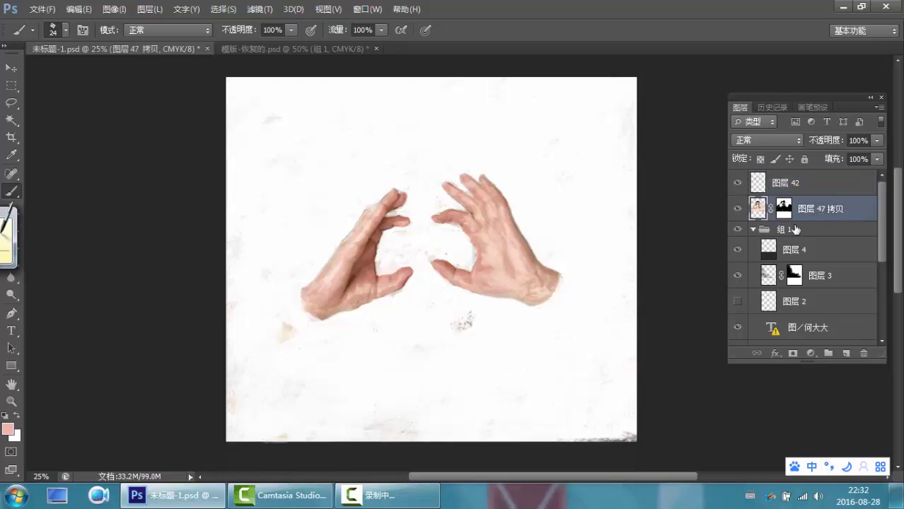
key("ctrl+j")
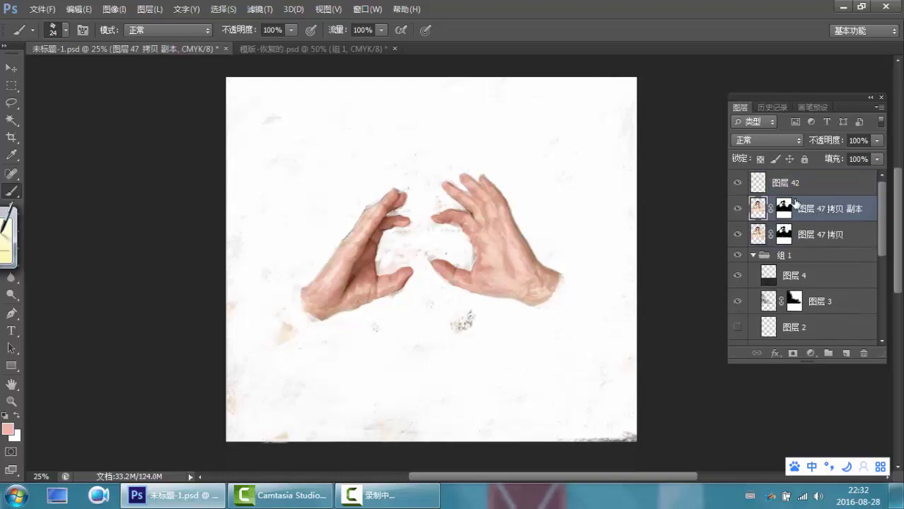
left_click(19, 68)
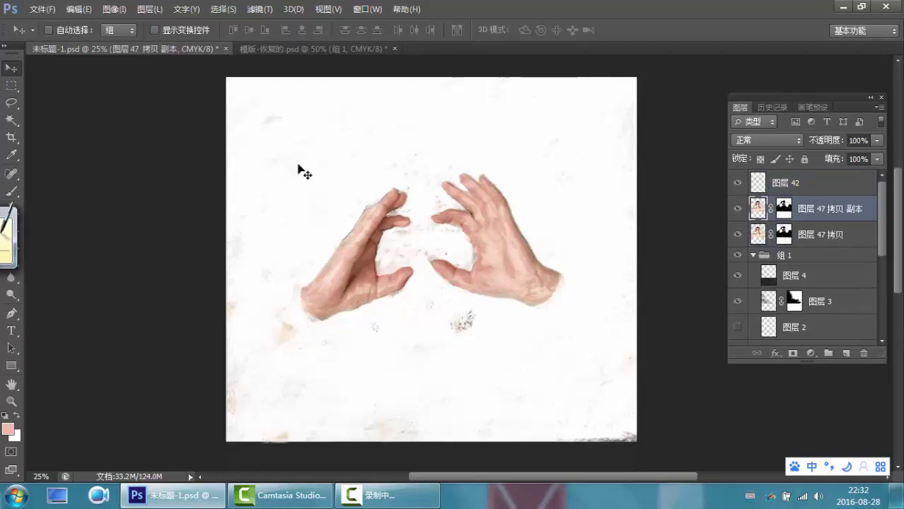
left_click_drag(350, 236, 433, 359)
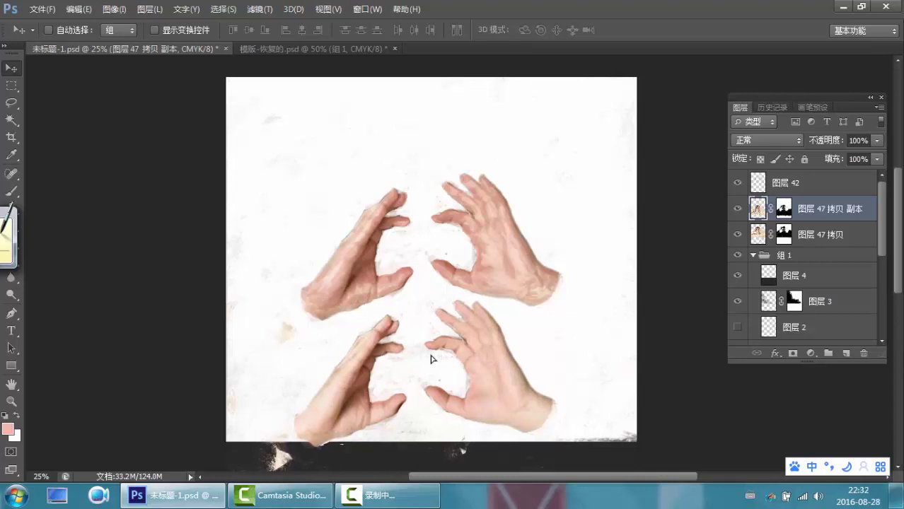
key("ctrl+plus")
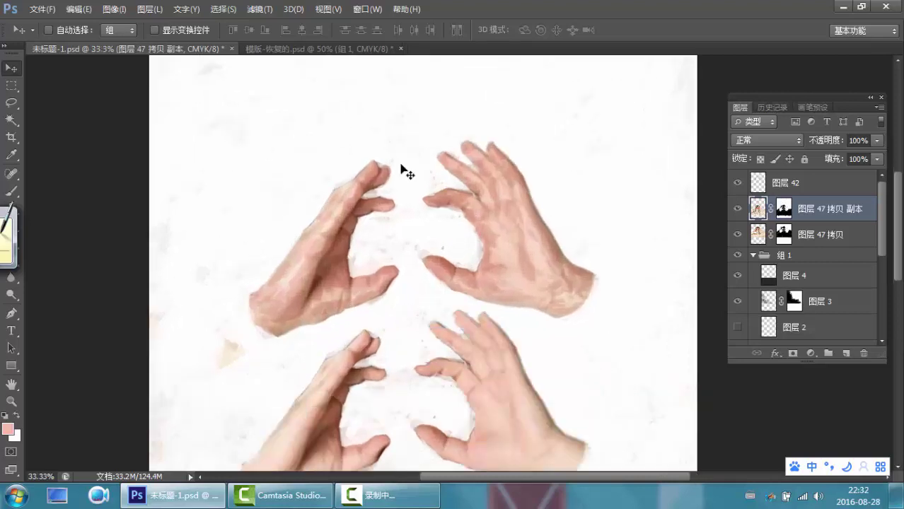
left_click_drag(424, 226, 413, 184)
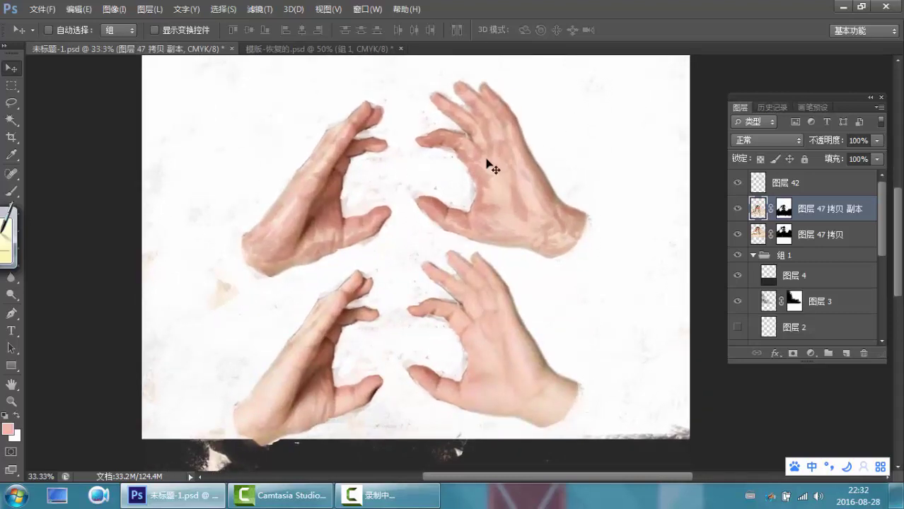
- Place the duplicate layer beneath 图层 47 拷贝 in the stack and make 图层 42 active for painting with the Brush
left_click(758, 186)
left_click(784, 209)
left_click_drag(826, 209, 815, 235)
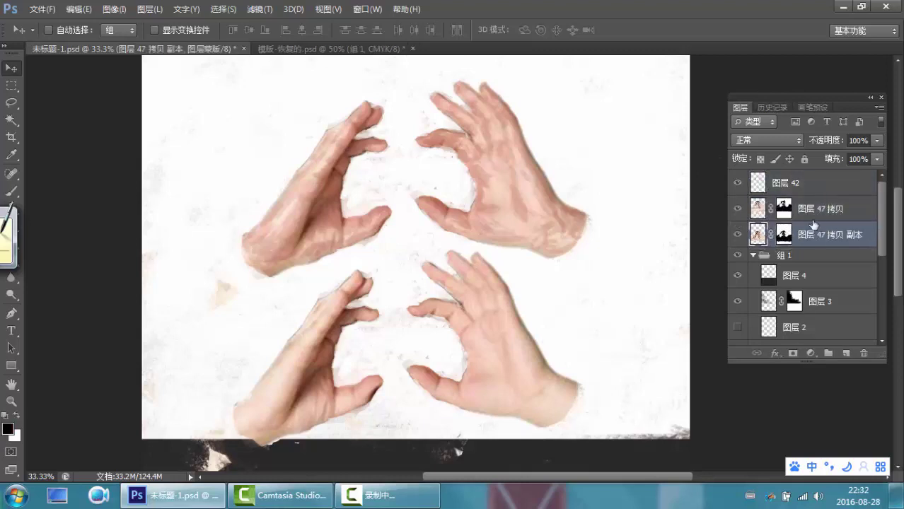
left_click(759, 186)
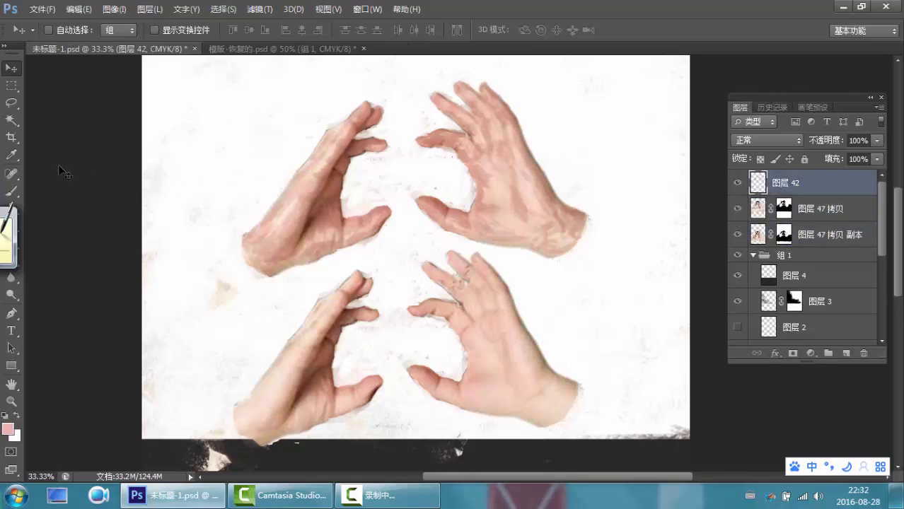
left_click(11, 191)
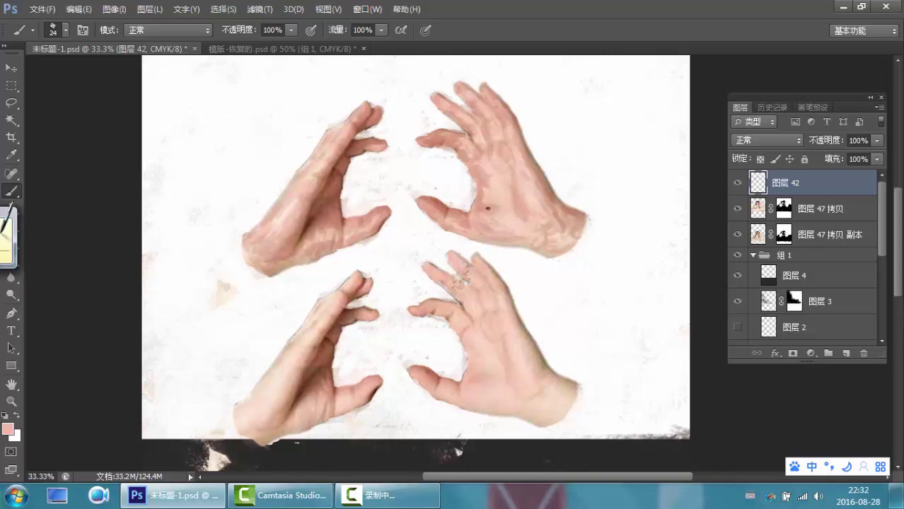
- Target the mask of 图层 47 拷贝, switch the foreground to white and set the brush size to 76 px
left_click(783, 208)
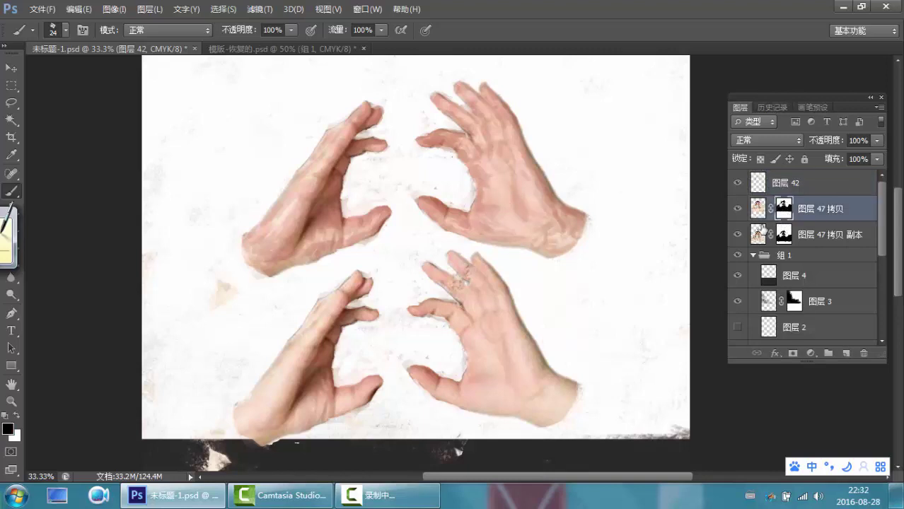
key("x")
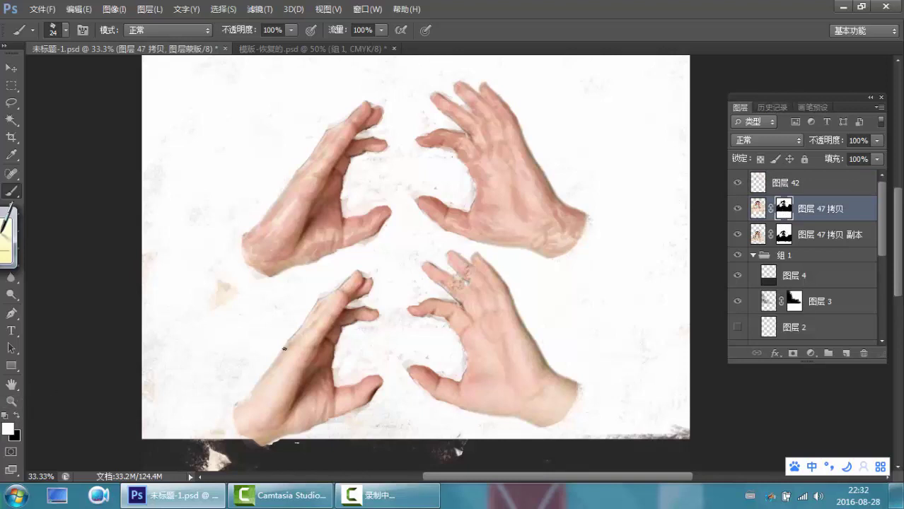
right_click(289, 334)
left_click_drag(319, 254, 330, 253)
key("Return")
- Try painting white on the mask of 图层 47 拷贝 over the lower left-side hand, and undo the strokes
mouse_move(316, 322)
left_mouse_down()
mouse_move(293, 340)
mouse_move(319, 303)
mouse_move(365, 272)
mouse_move(315, 333)
left_mouse_up()
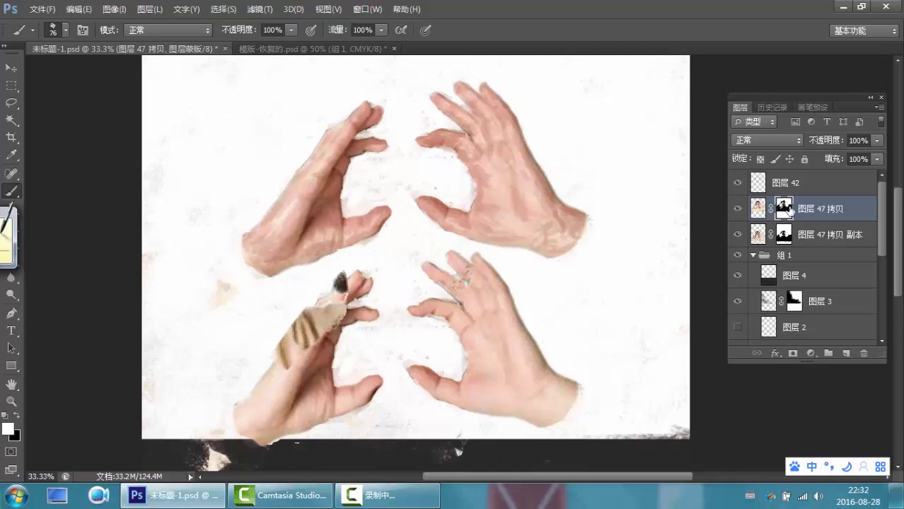
left_click(786, 236)
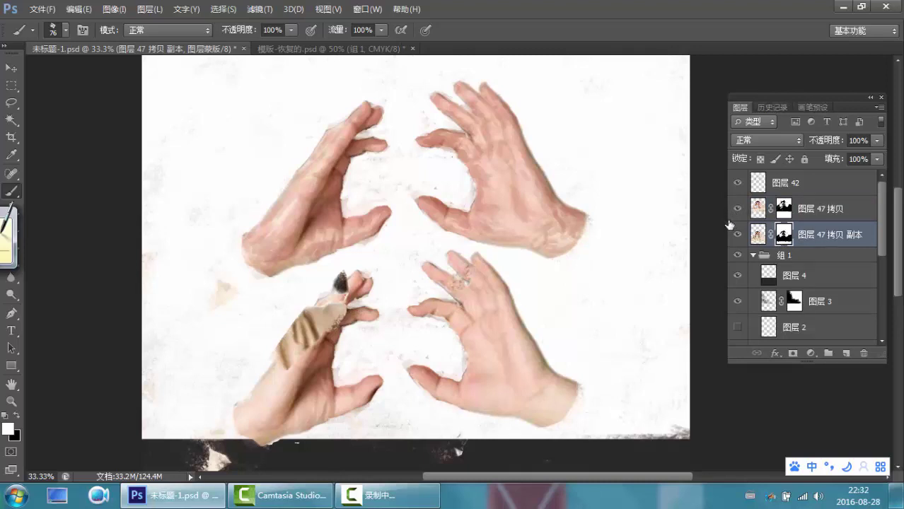
key("ctrl+z")
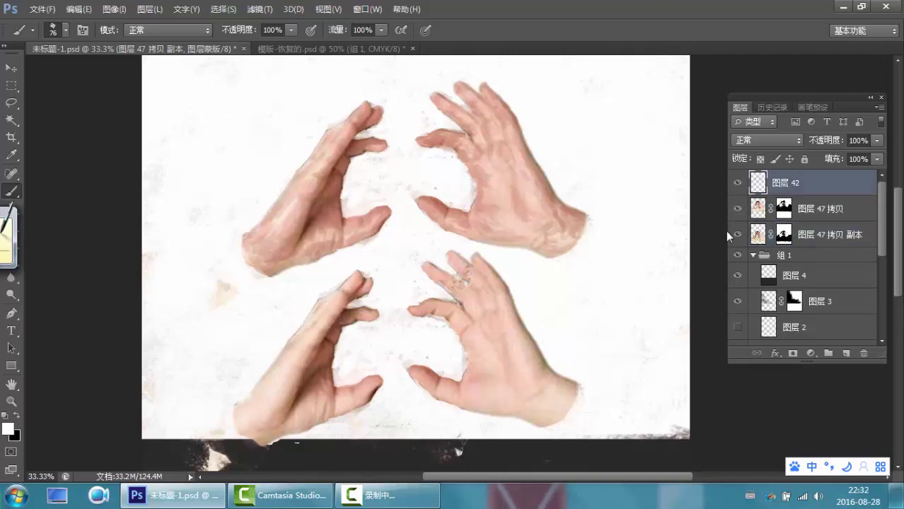
- On the duplicate's mask, paint white to reveal the hair and face around the lower hands, and paint black over the eyes
left_click(784, 236)
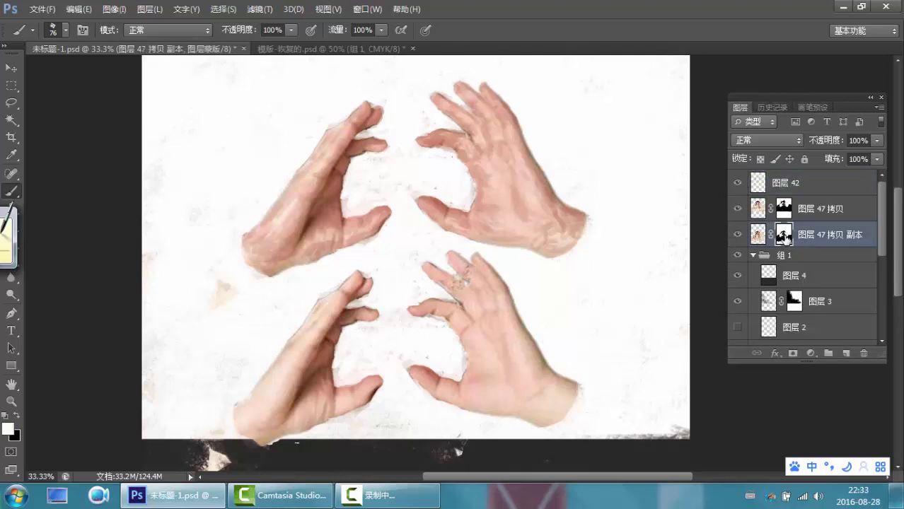
mouse_move(310, 321)
left_mouse_down()
mouse_move(333, 294)
mouse_move(358, 298)
mouse_move(375, 285)
mouse_move(362, 328)
mouse_move(375, 311)
mouse_move(337, 361)
mouse_move(394, 369)
mouse_move(374, 389)
mouse_move(436, 360)
mouse_move(443, 390)
mouse_move(417, 388)
left_mouse_up()
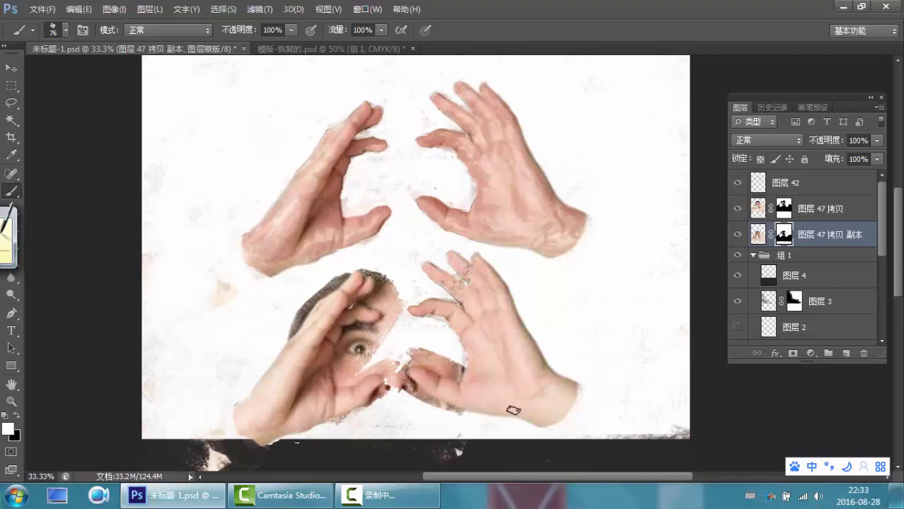
mouse_move(460, 259)
left_mouse_down()
mouse_move(432, 266)
mouse_move(495, 266)
mouse_move(488, 260)
mouse_move(426, 276)
mouse_move(462, 309)
mouse_move(423, 302)
mouse_move(404, 321)
mouse_move(452, 321)
mouse_move(465, 359)
mouse_move(446, 349)
mouse_move(423, 370)
left_mouse_up()
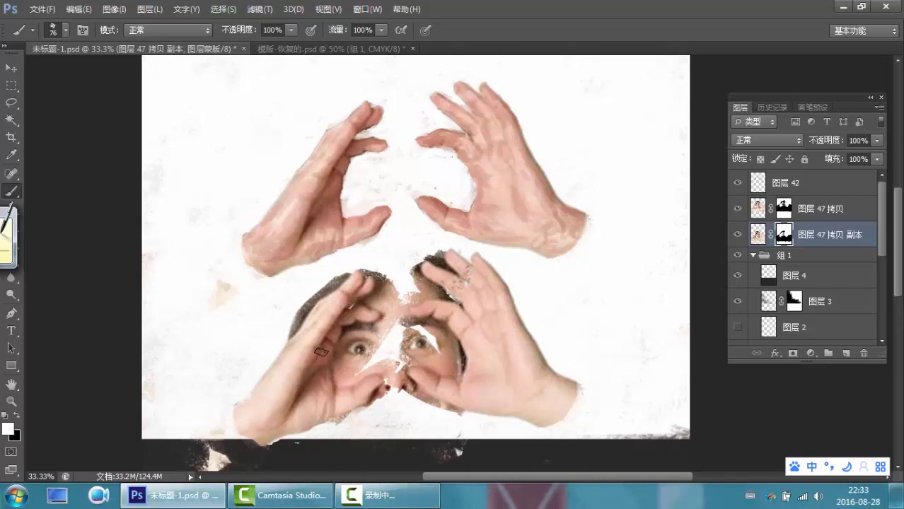
left_click(17, 415)
mouse_move(356, 340)
left_mouse_down()
mouse_move(397, 343)
mouse_move(402, 362)
mouse_move(435, 346)
mouse_move(389, 337)
mouse_move(417, 340)
left_mouse_up()
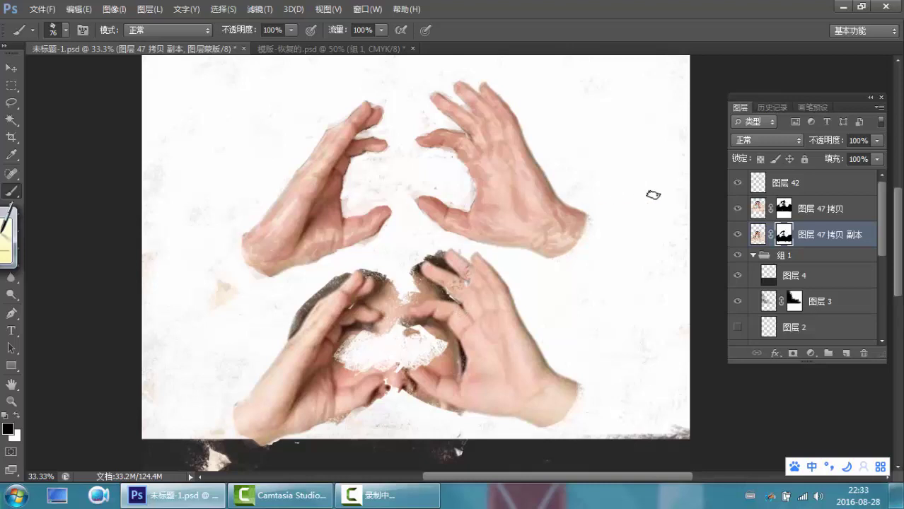
- Return to 图层 42, reduce the brush size to 17 px and paint fine strokes on the upper hands' fingers
left_click(788, 189)
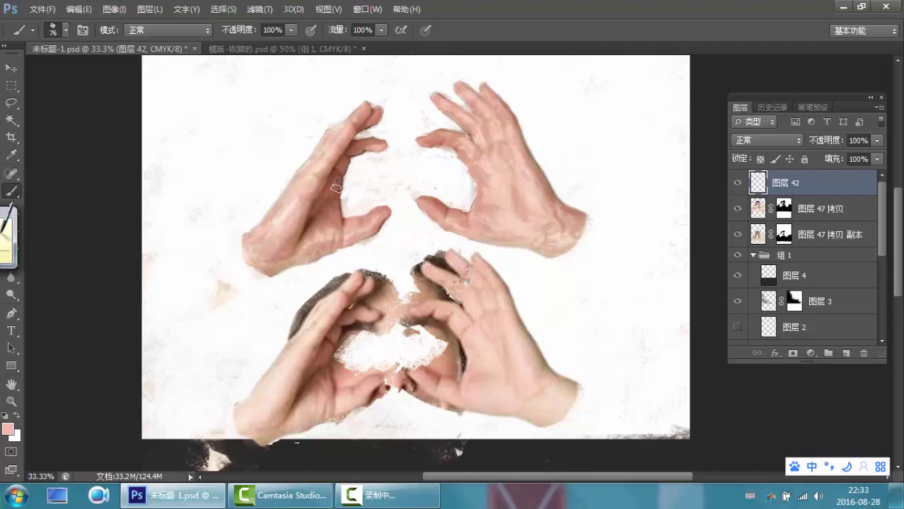
left_click_drag(467, 204, 439, 205)
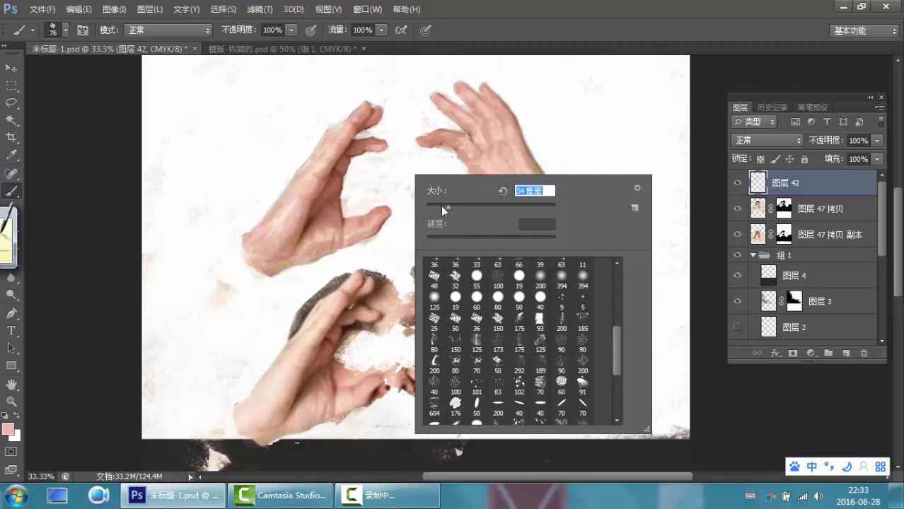
left_click(290, 208)
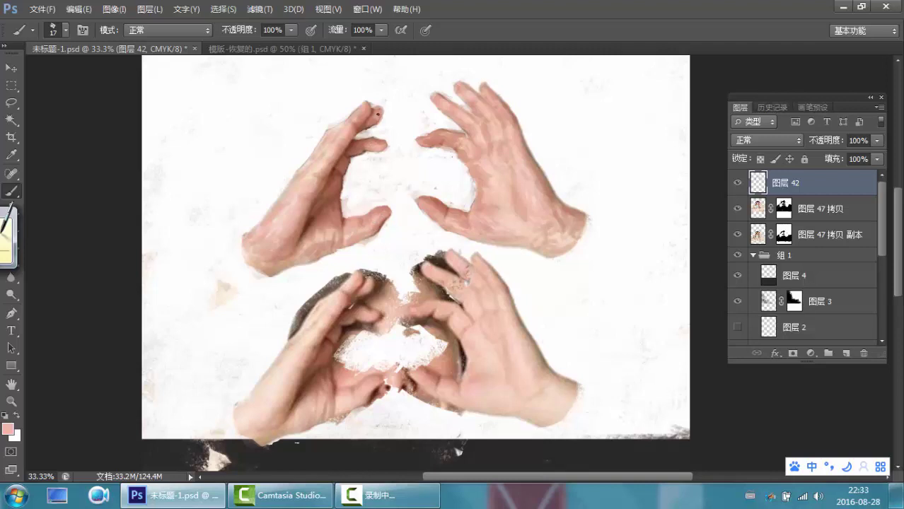
left_click_drag(425, 142, 429, 143)
mouse_move(438, 507)
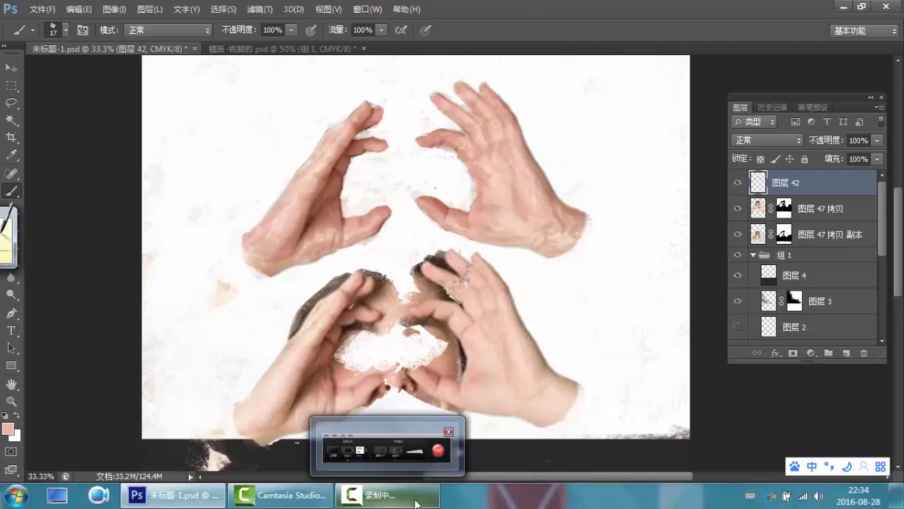
left_click(438, 506)
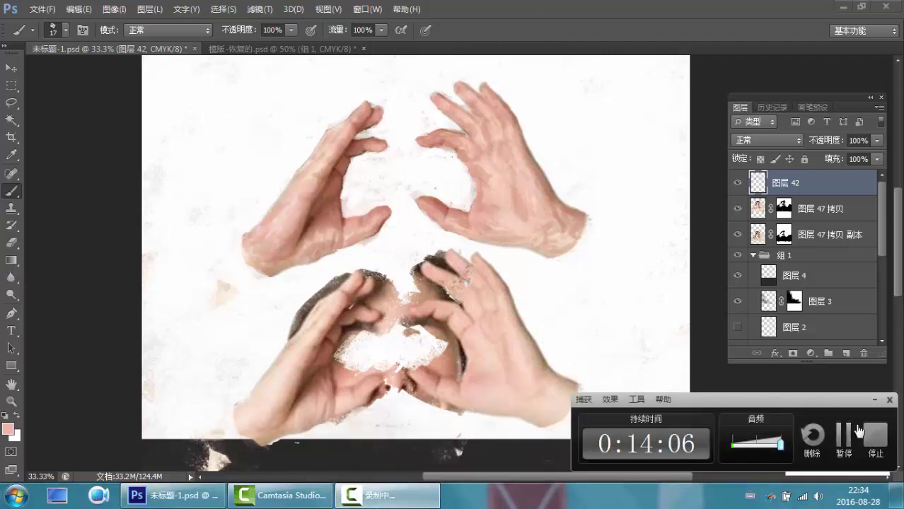